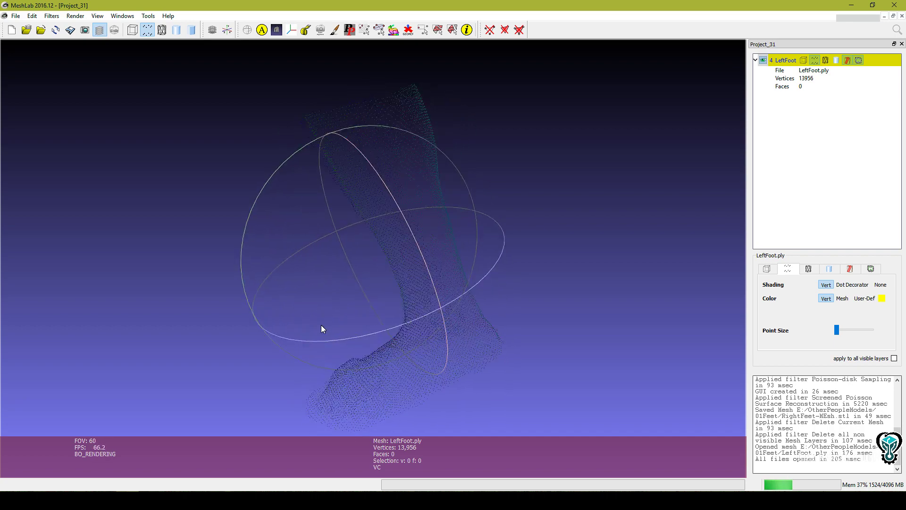
- Examine the LeftFoot point cloud from several angles, including the ankle, the sole and the open upper end of the leg
drag(322, 326, 309, 300)
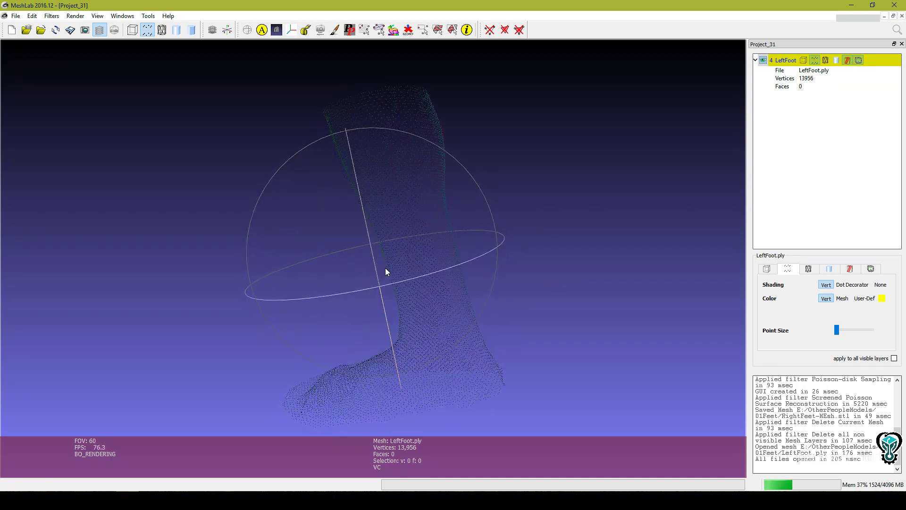
drag(447, 245, 532, 259)
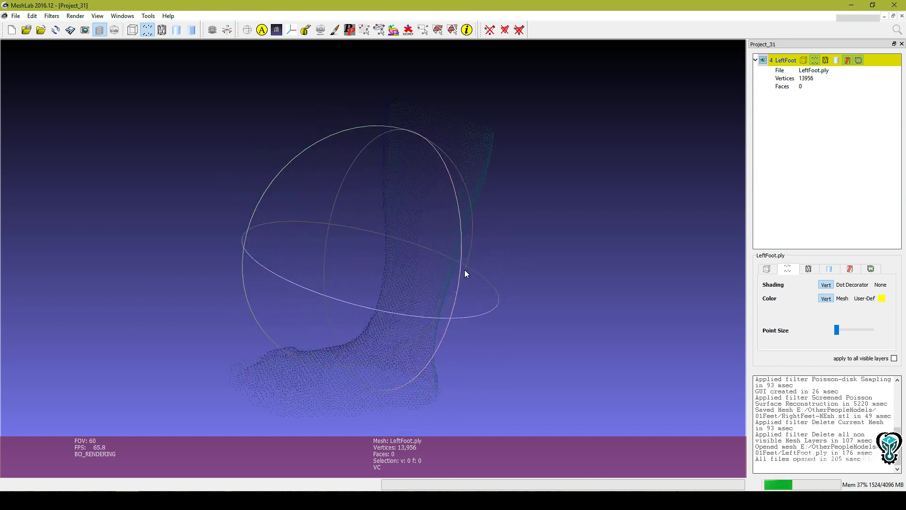
drag(465, 270, 427, 296)
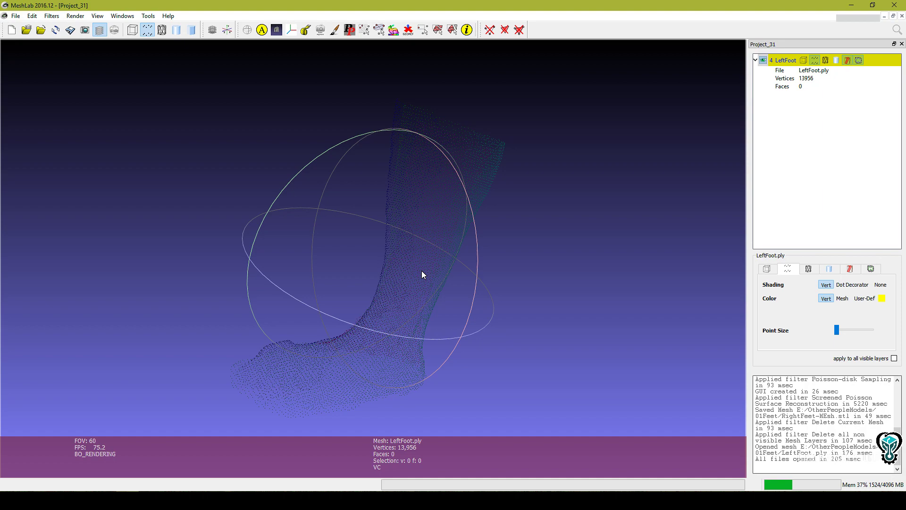
drag(421, 274, 493, 312)
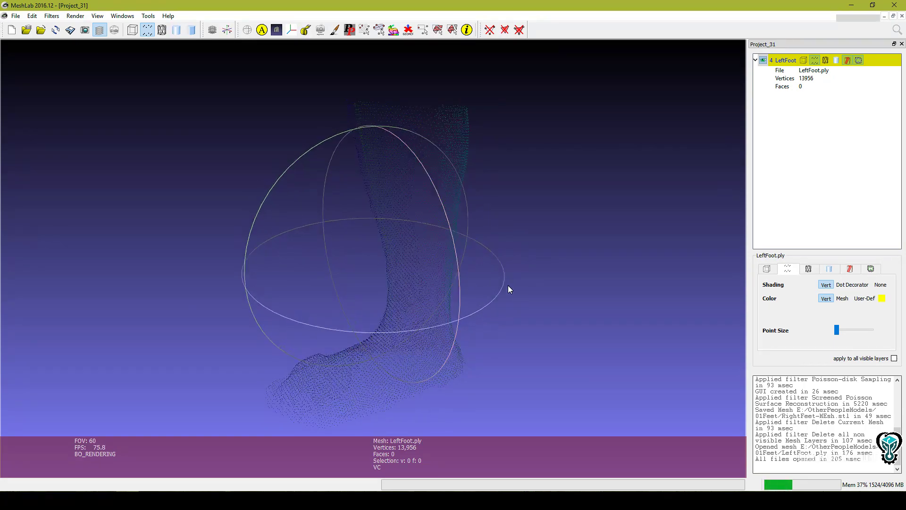
drag(461, 282, 397, 290)
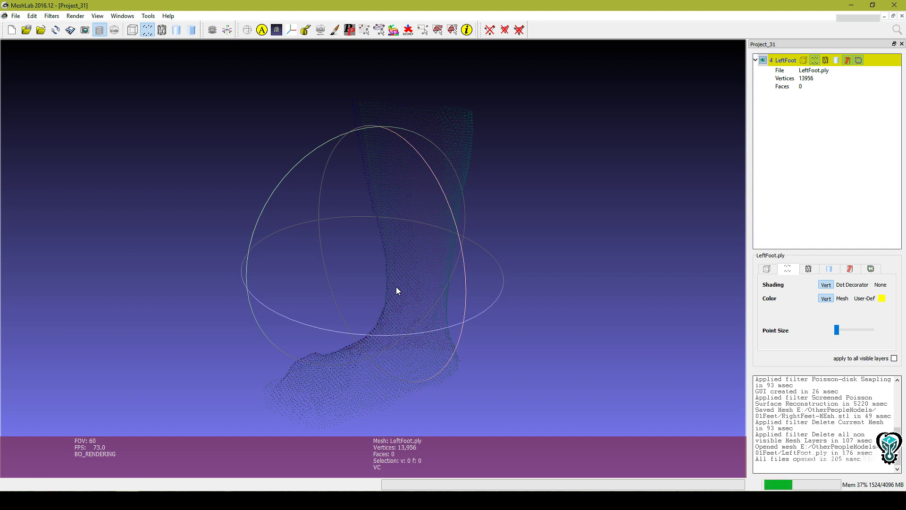
drag(419, 179, 451, 299)
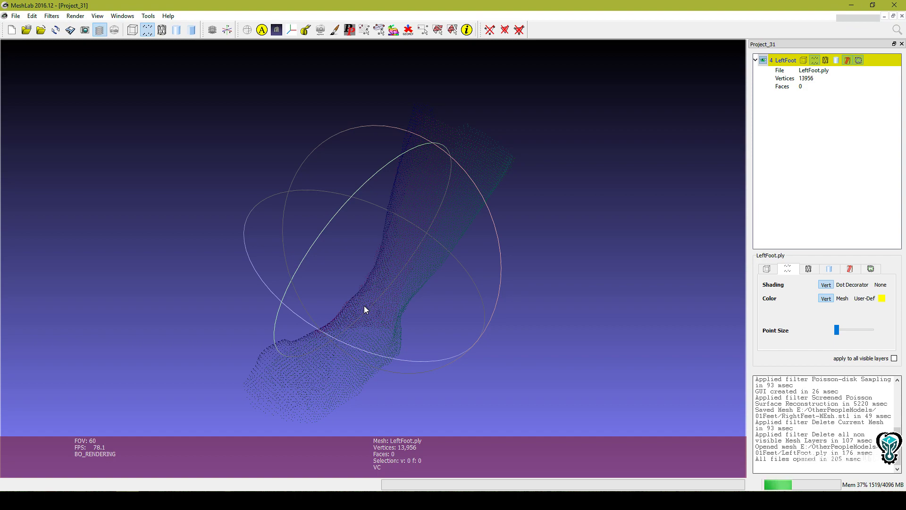
drag(369, 304, 196, 289)
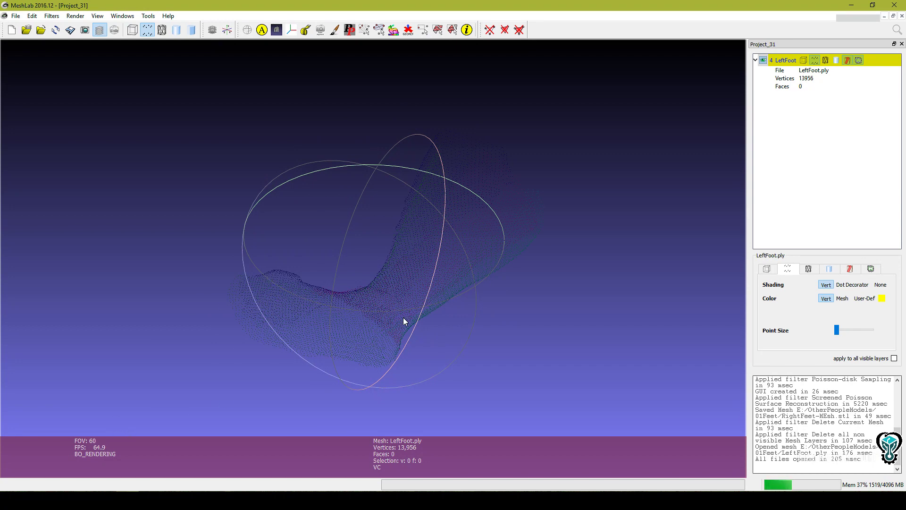
drag(404, 321, 231, 344)
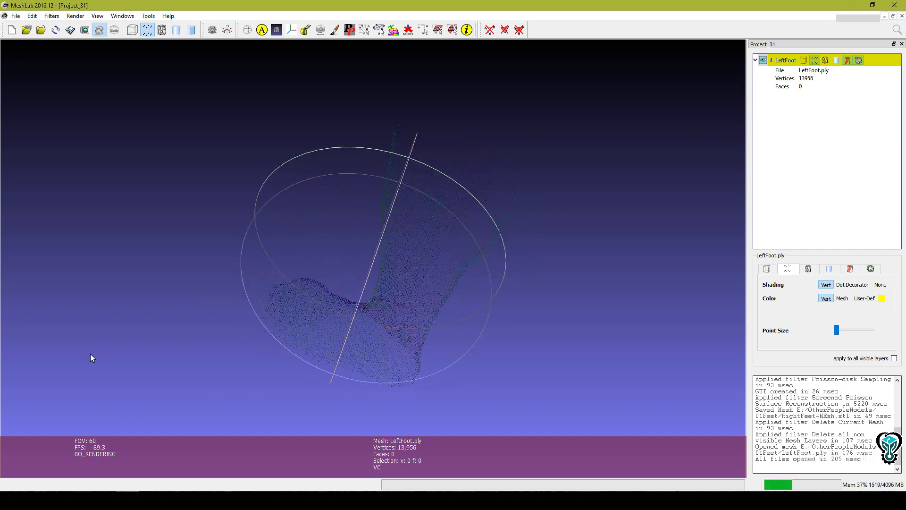
- Switch to the web browser and look through the MeshLab website's news, download options and feature descriptions
click(51, 499)
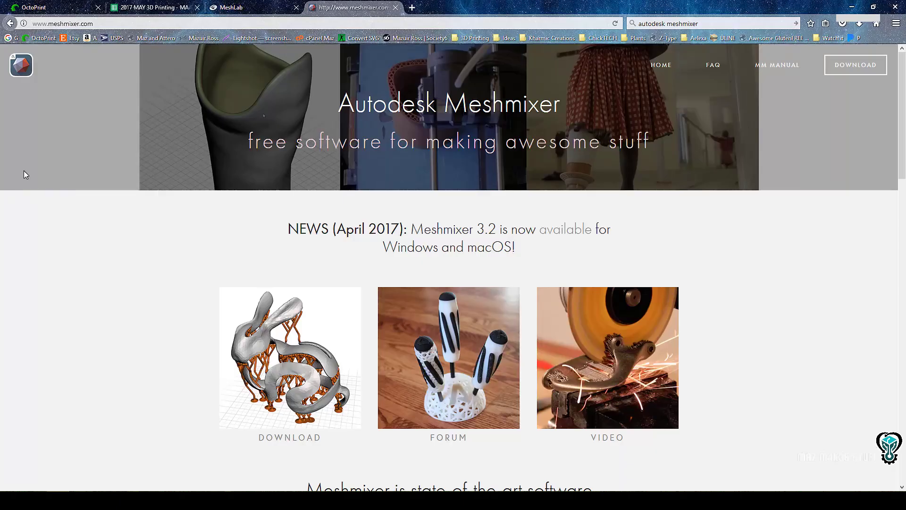
click(251, 7)
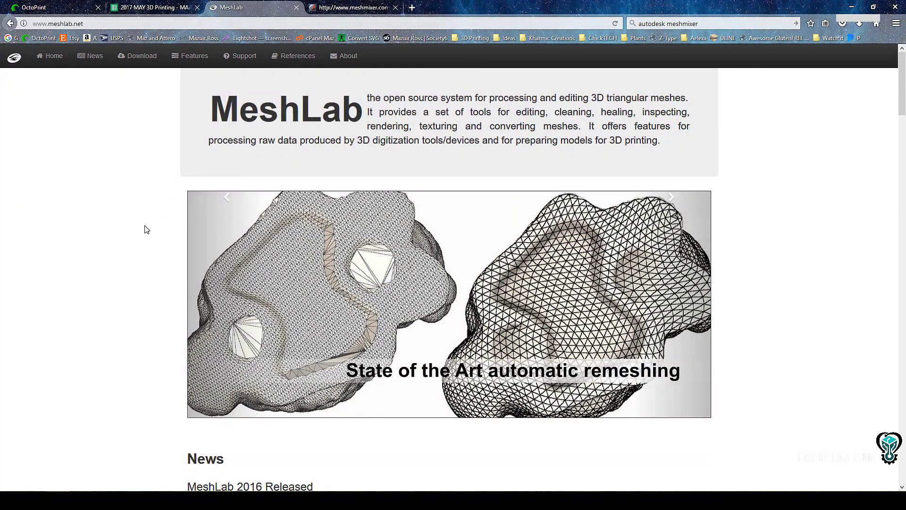
scroll(31, 284, down, 2)
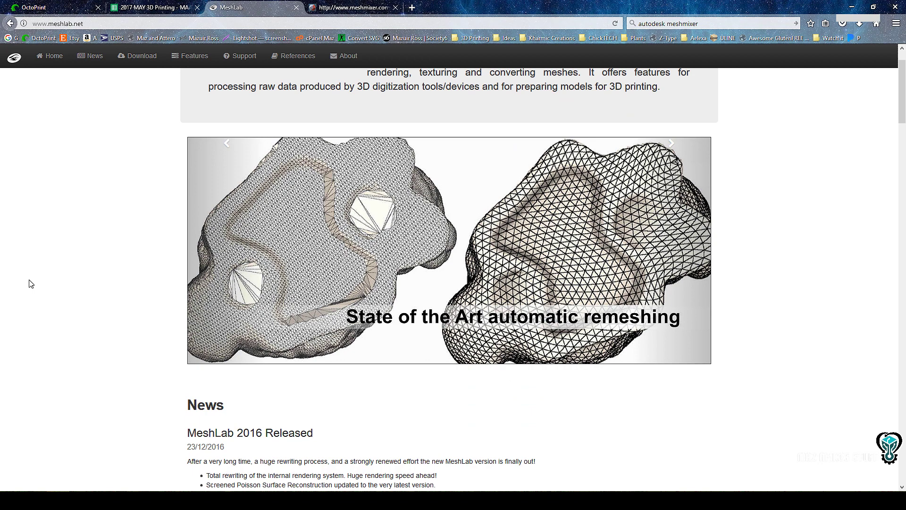
scroll(31, 284, down, 9)
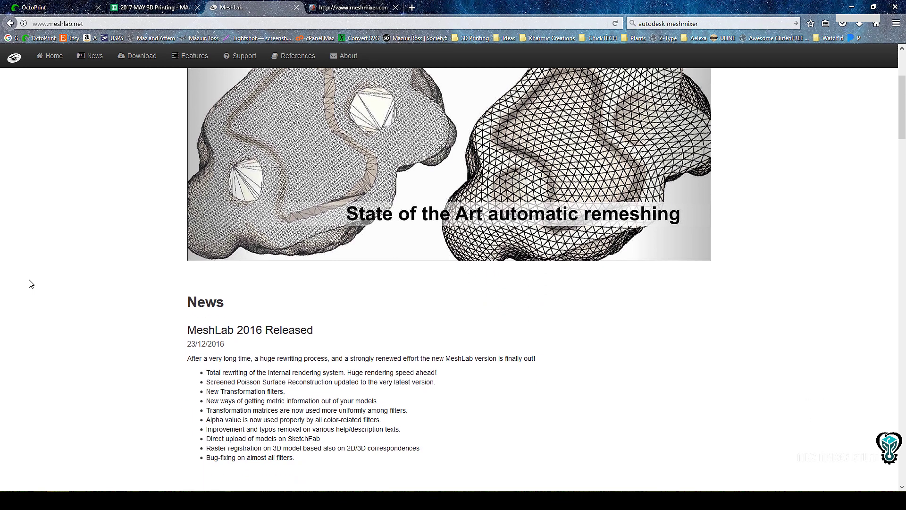
scroll(31, 284, down, 15)
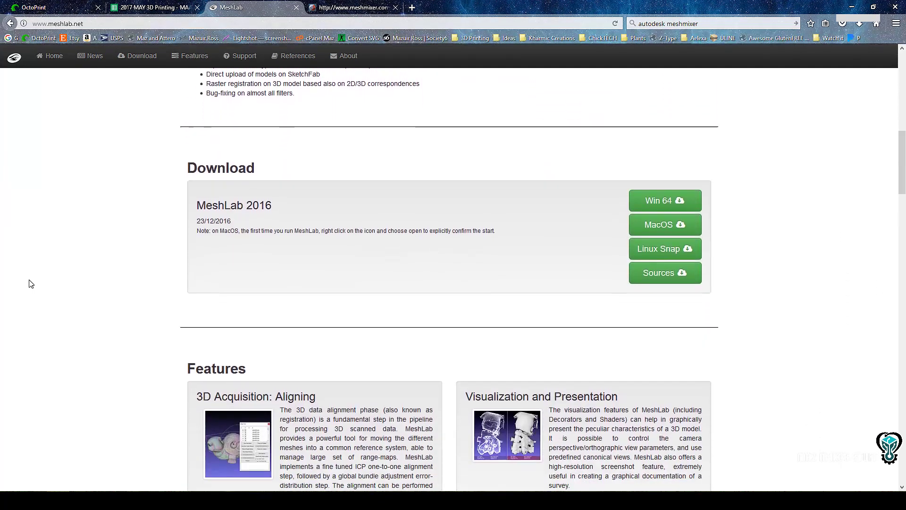
scroll(30, 284, down, 8)
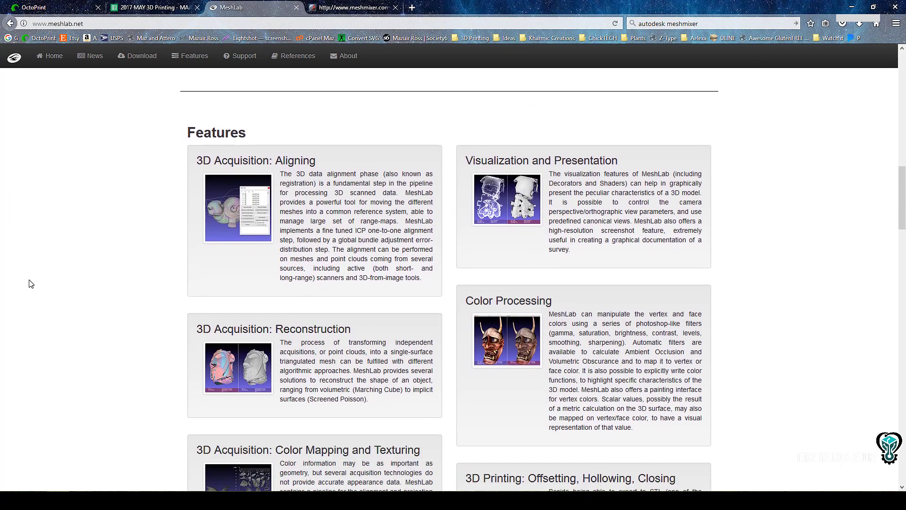
scroll(42, 309, down, 6)
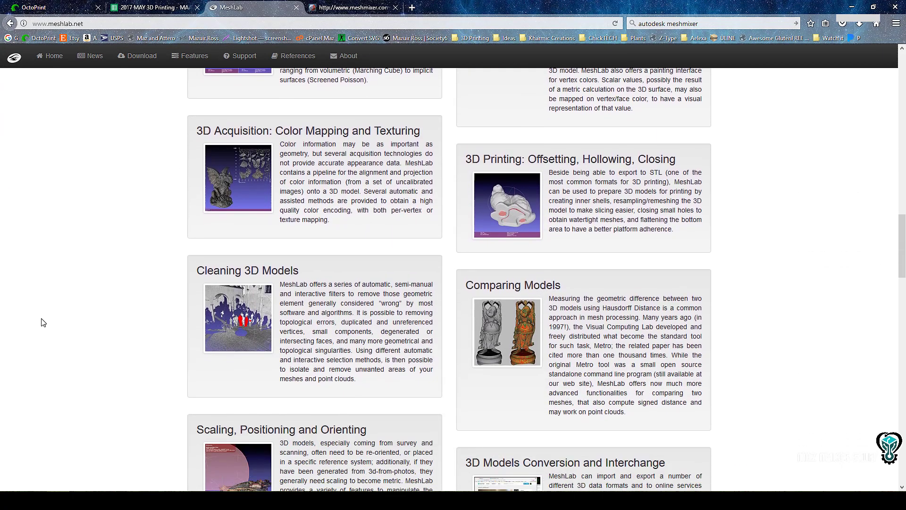
scroll(47, 340, up, 20)
scroll(53, 343, up, 8)
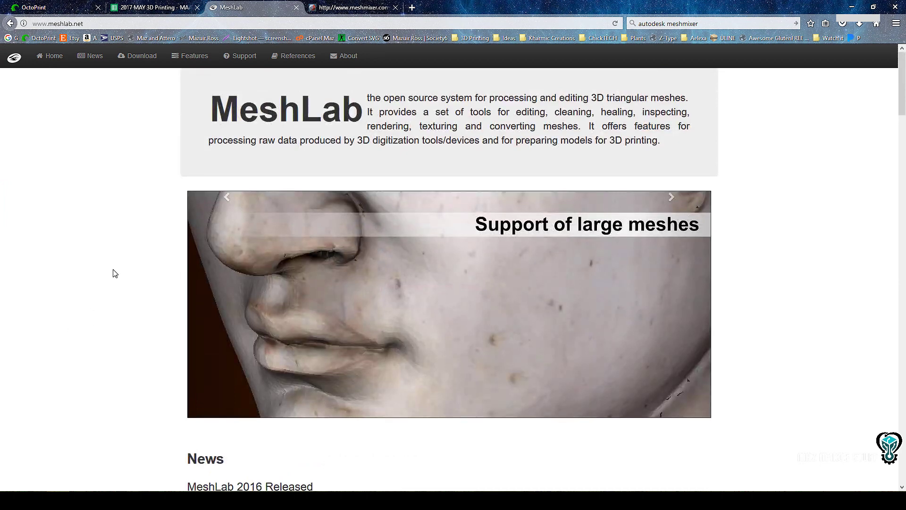
- Look through the Autodesk Meshmixer website's introduction, download link and usage examples
click(351, 7)
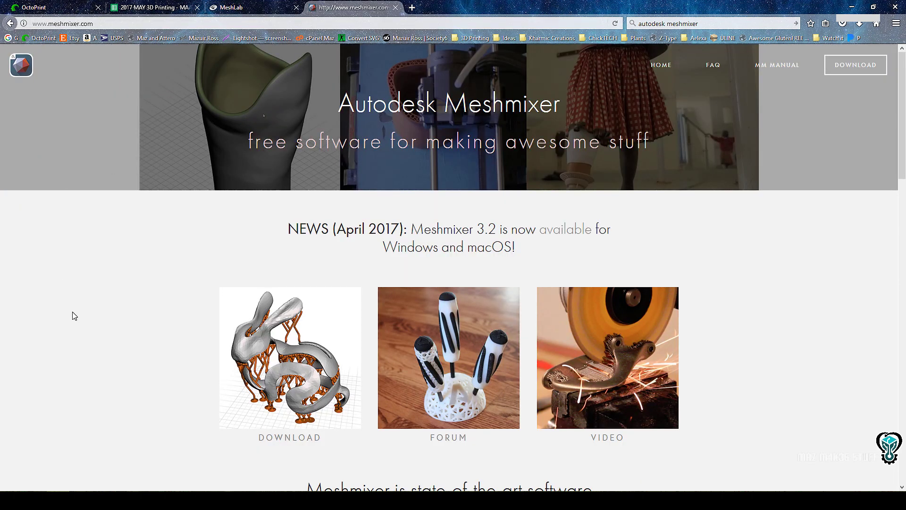
scroll(97, 321, down, 4)
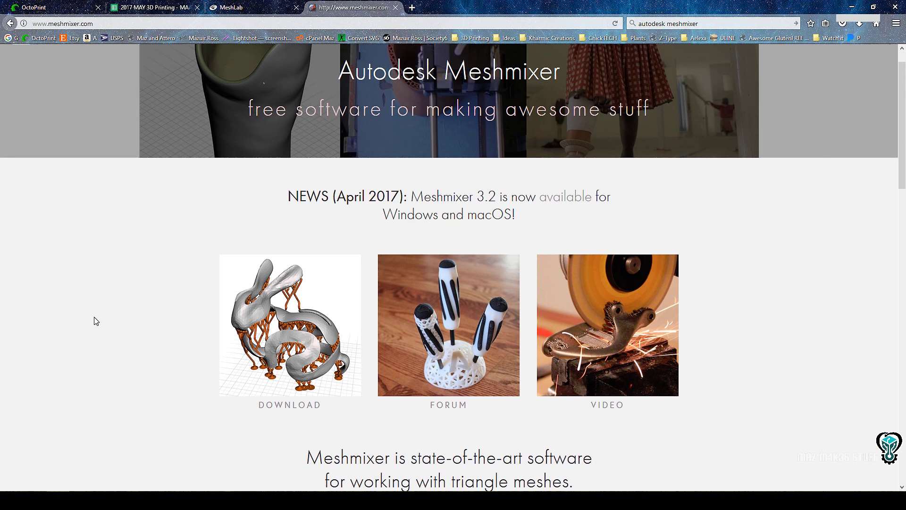
scroll(97, 321, down, 3)
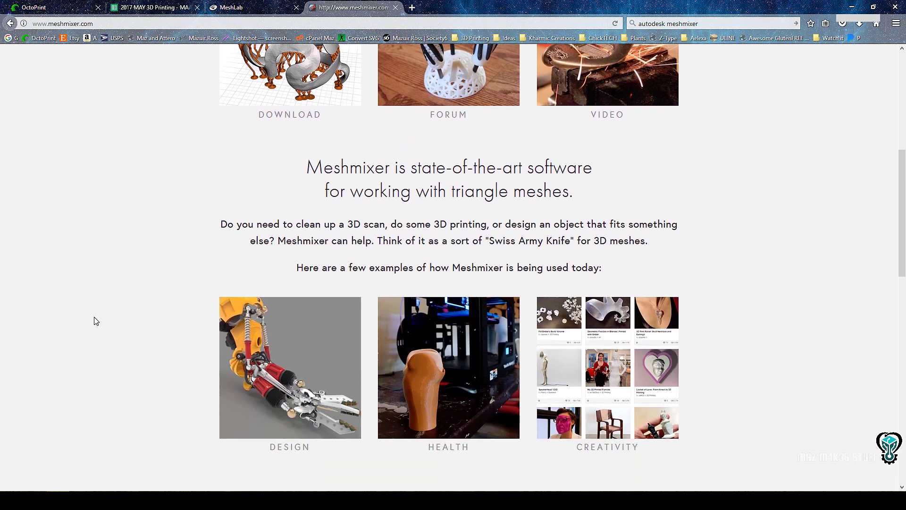
scroll(97, 318, down, 3)
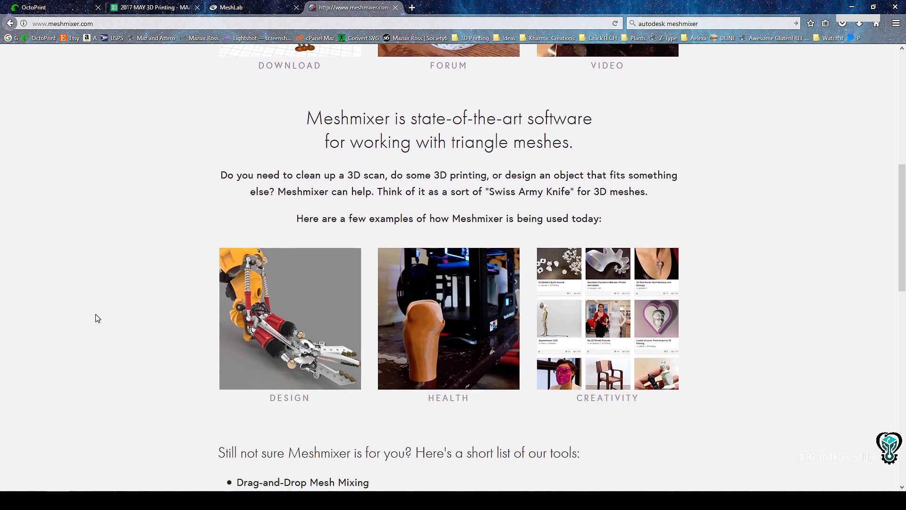
scroll(97, 315, up, 10)
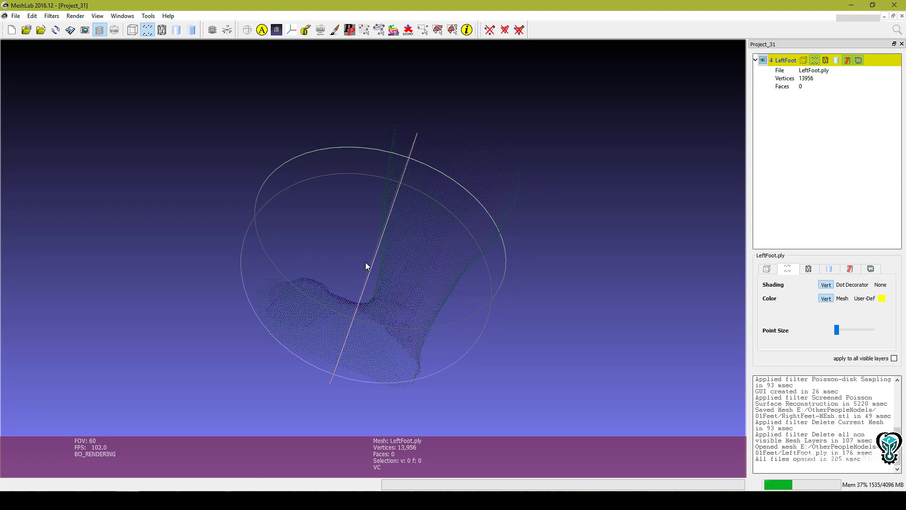
- Return to MeshLab, close the current foot scan project and start importing a mesh into a new one
drag(366, 263, 344, 296)
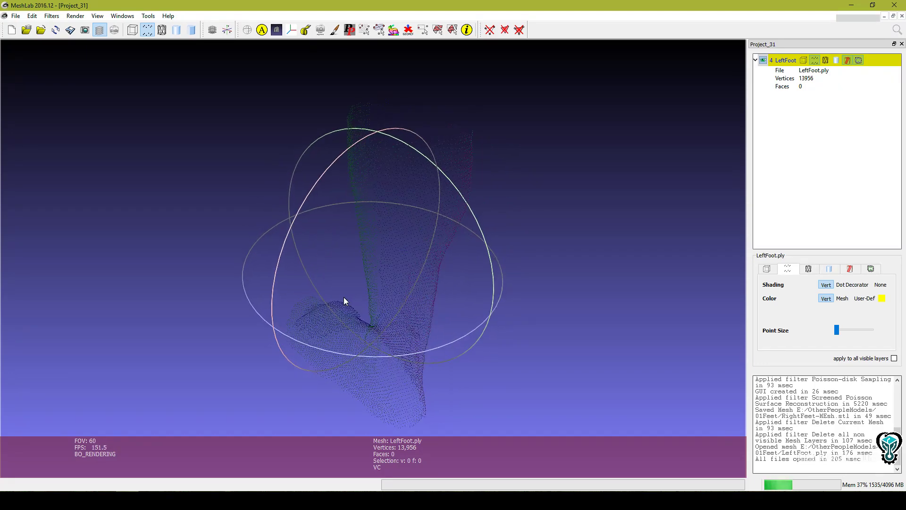
click(902, 16)
click(8, 16)
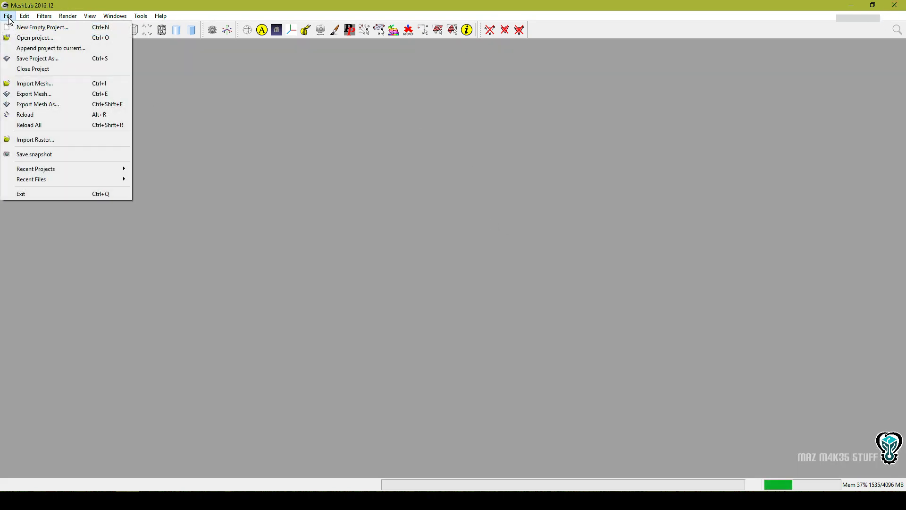
click(38, 84)
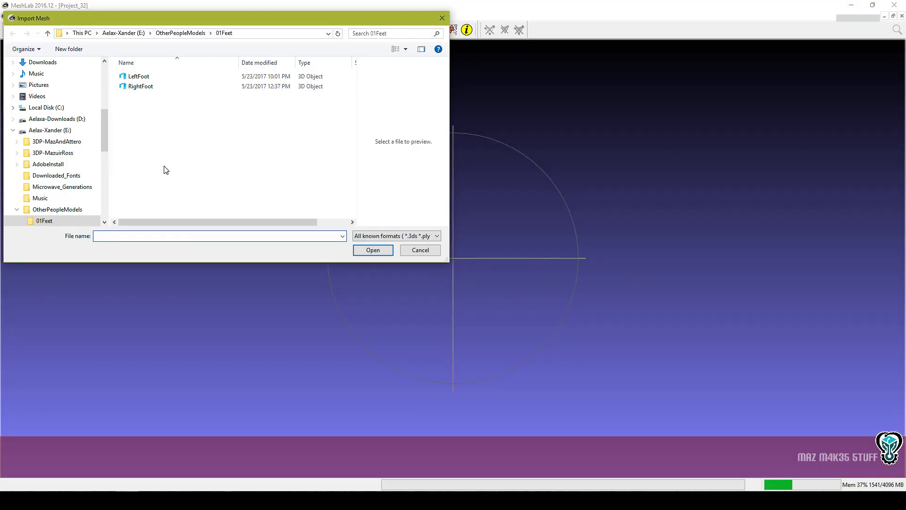
- Check the file type of LeftFoot in its properties and import that file from the 01Feet folder
click(166, 77)
right_click(166, 75)
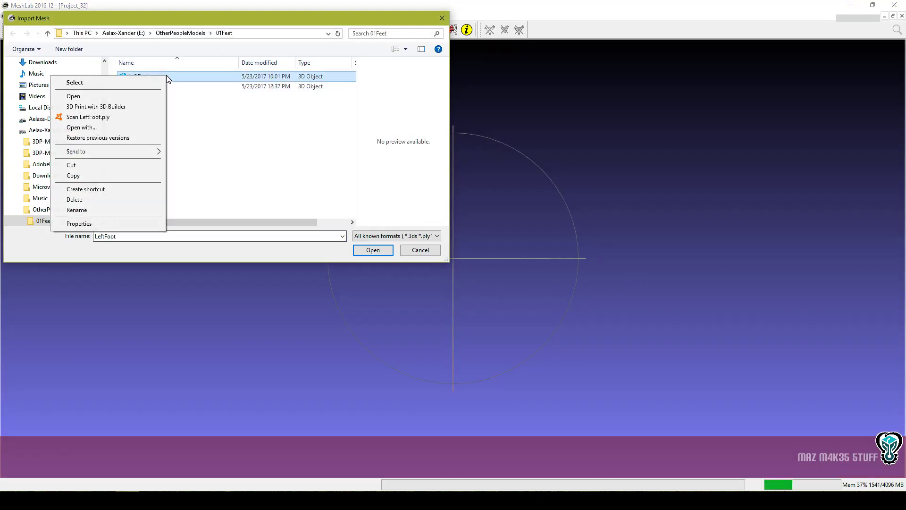
click(108, 224)
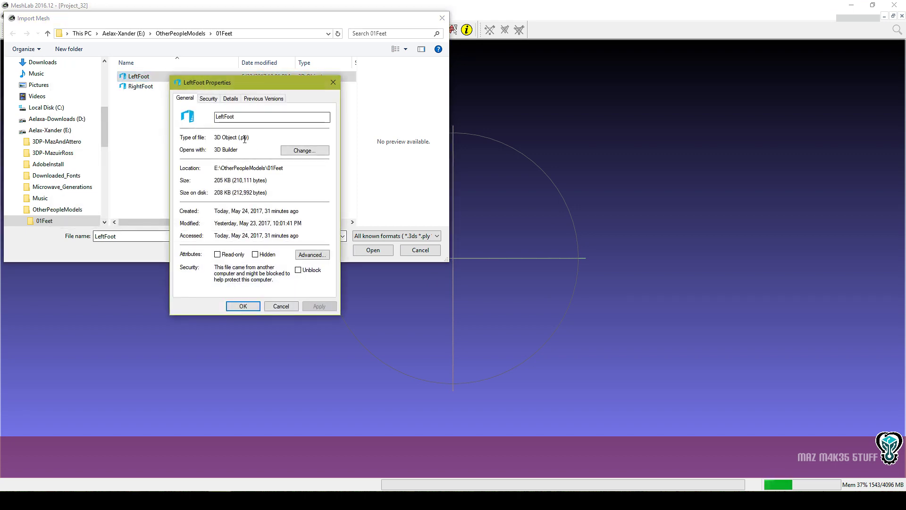
click(282, 305)
click(367, 254)
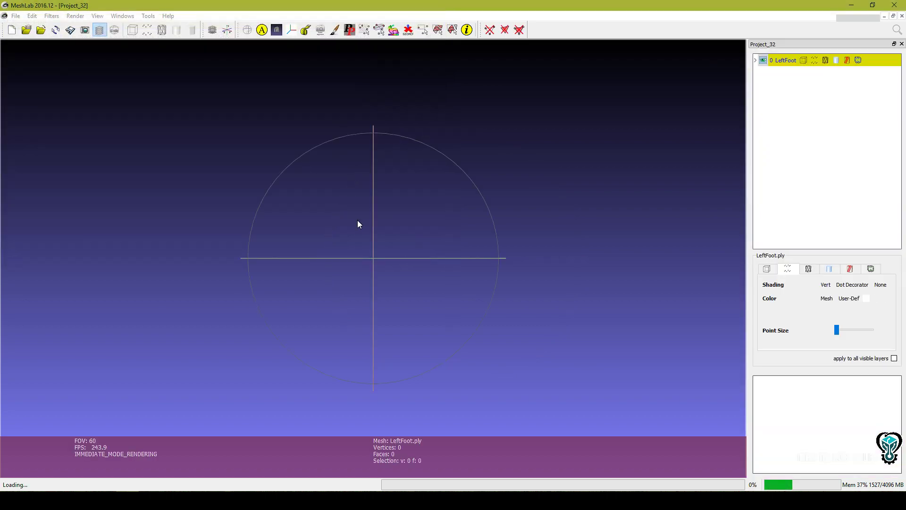
drag(377, 321, 429, 289)
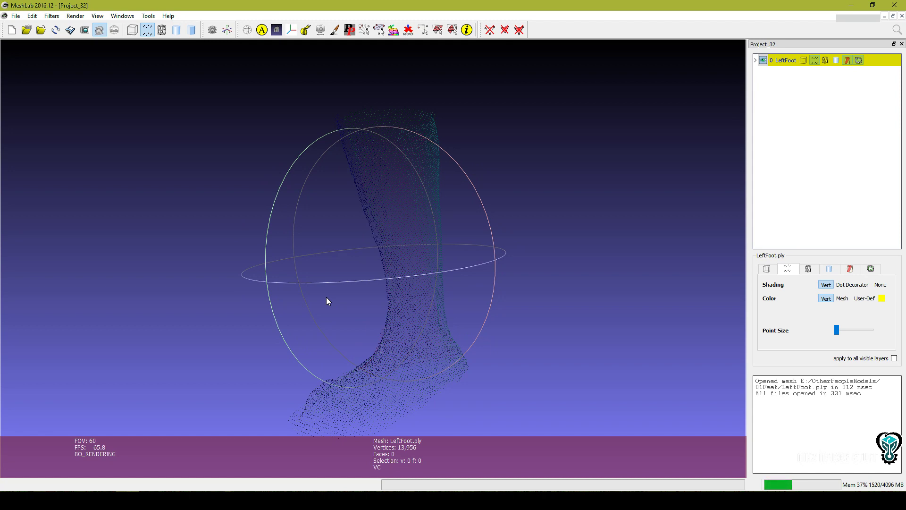
- Compute normals for the LeftFoot point set using 10 neighbours and 0 smooth iterations, and inspect the shaded points
click(52, 16)
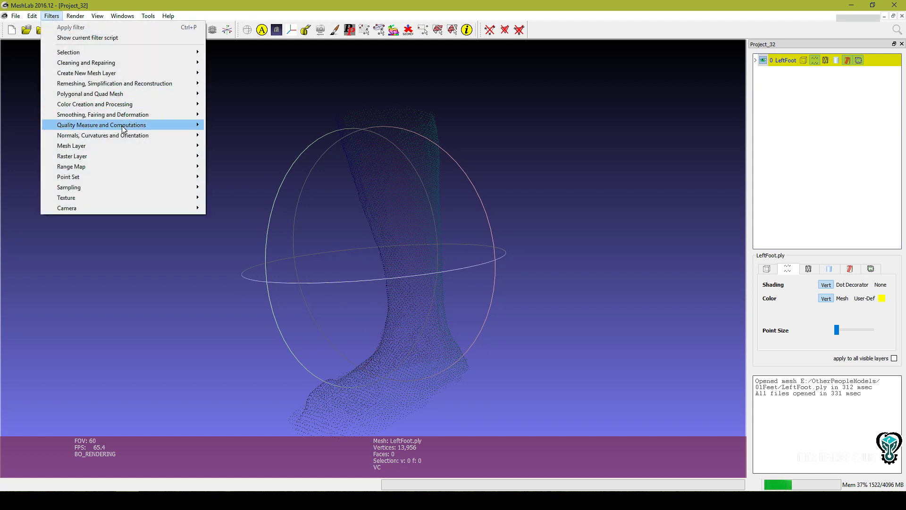
mouse_move(95, 177)
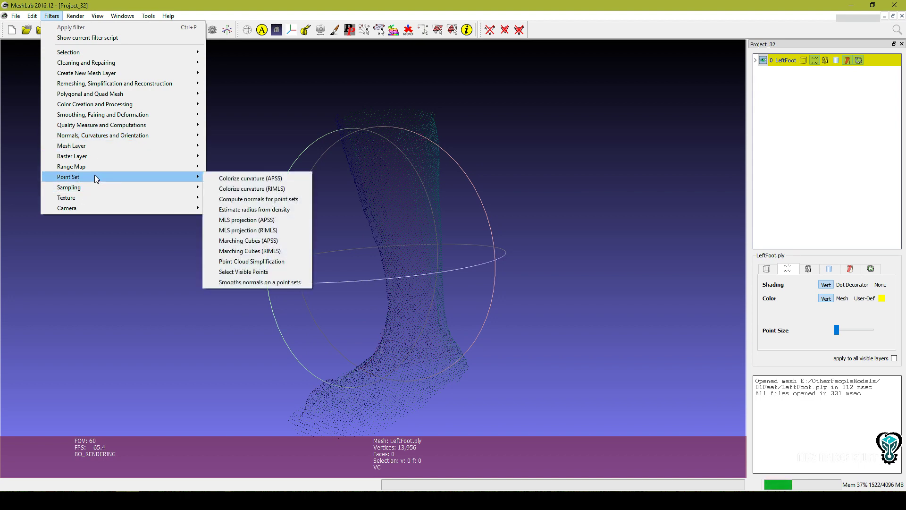
click(271, 199)
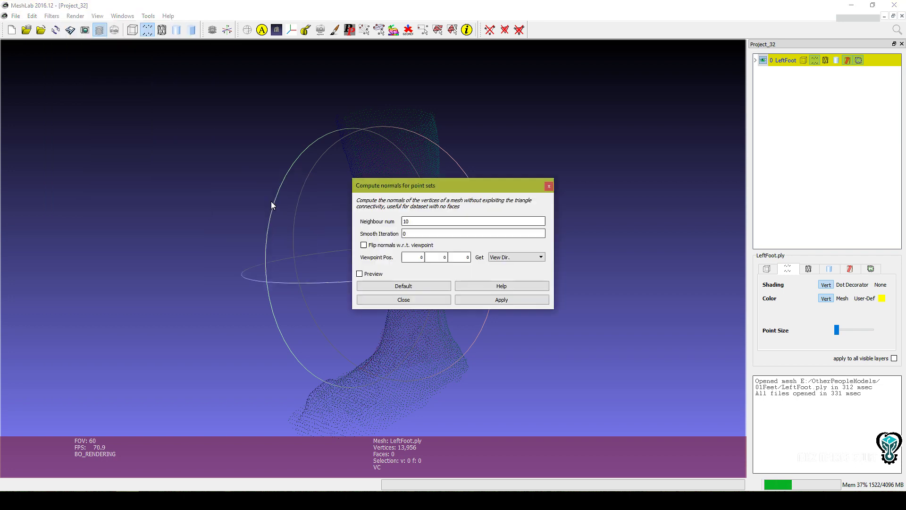
click(492, 304)
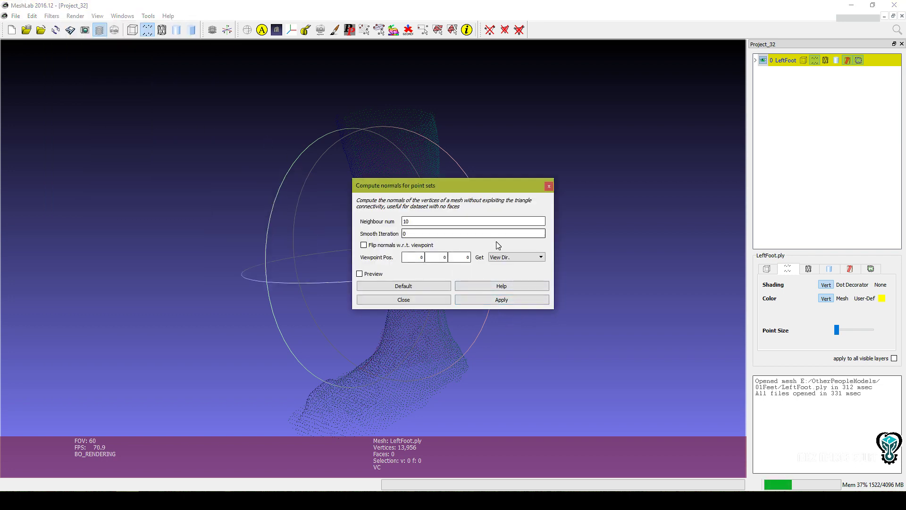
click(494, 301)
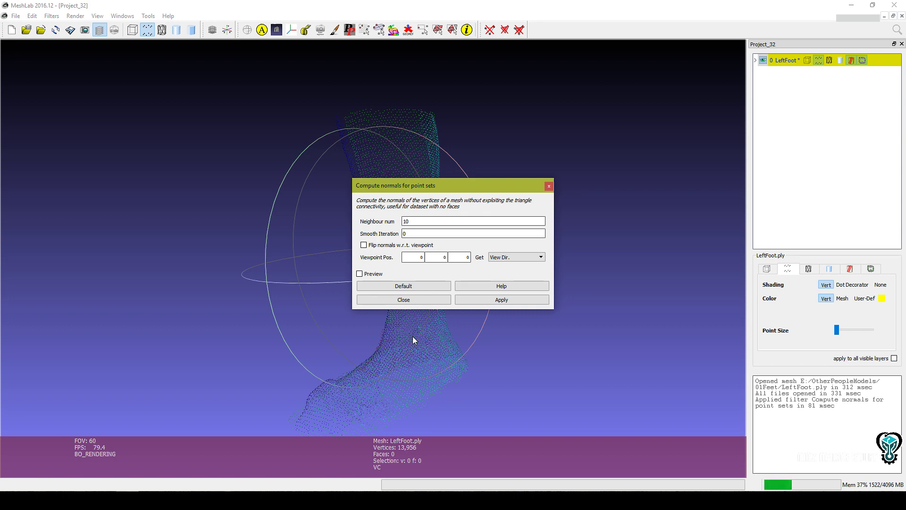
click(415, 302)
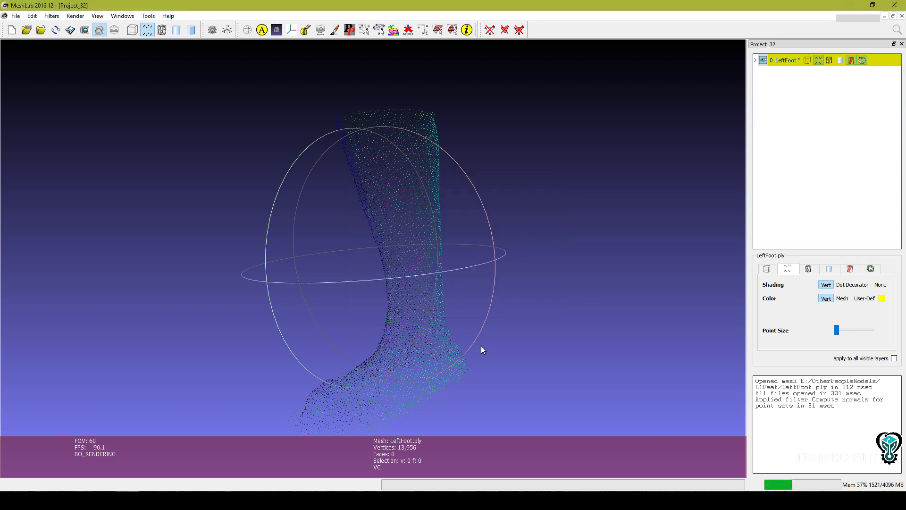
drag(488, 328, 356, 150)
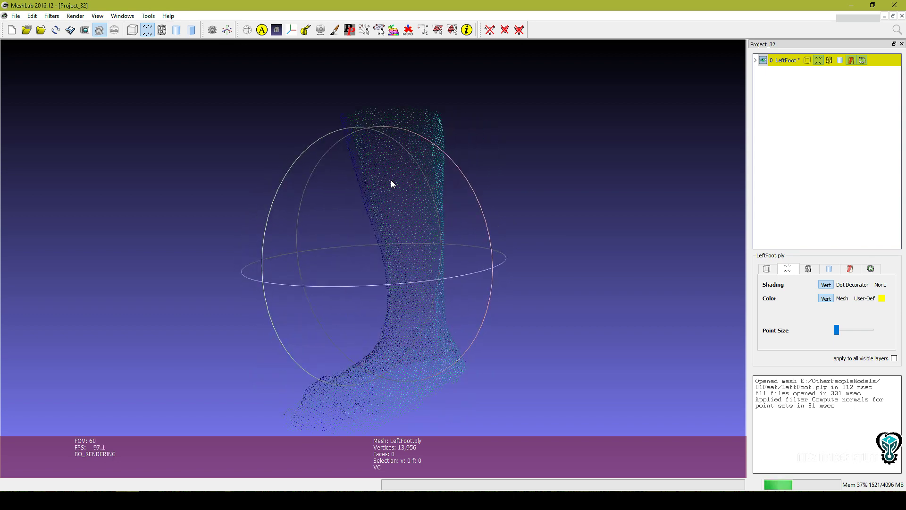
- Run Screened Poisson Surface Reconstruction on LeftFoot with depth 8, minimum samples 1.5 and interpolation weight 4
click(52, 16)
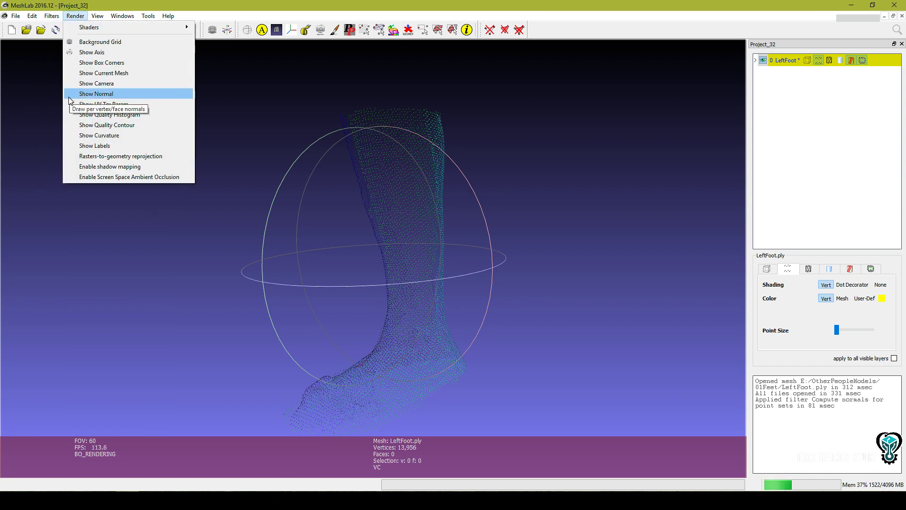
mouse_move(123, 86)
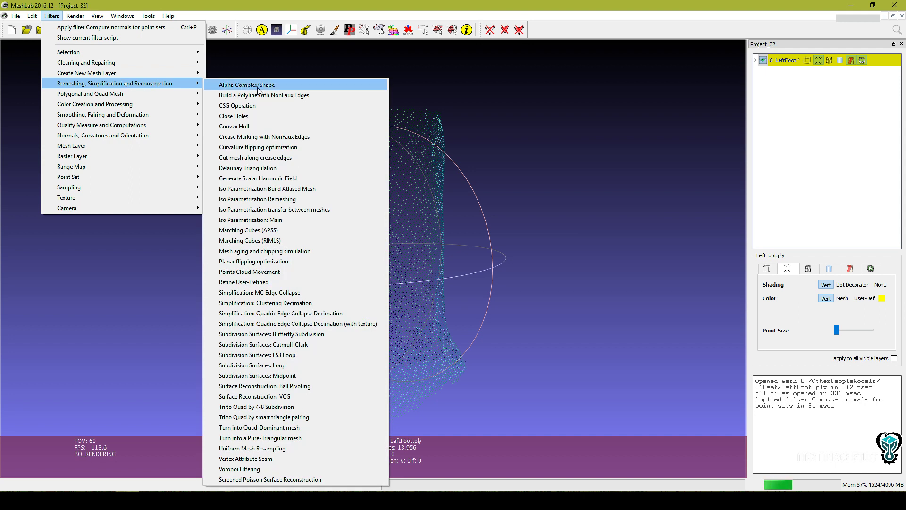
click(301, 480)
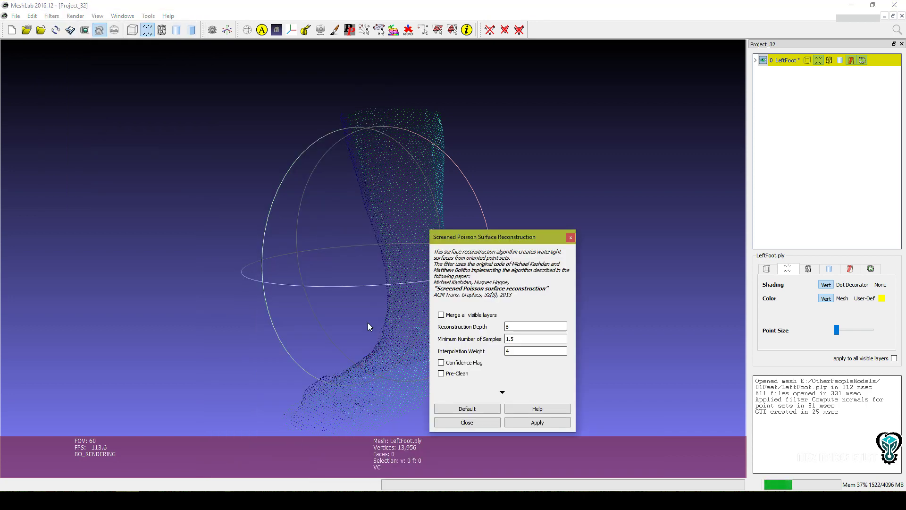
drag(498, 231, 536, 145)
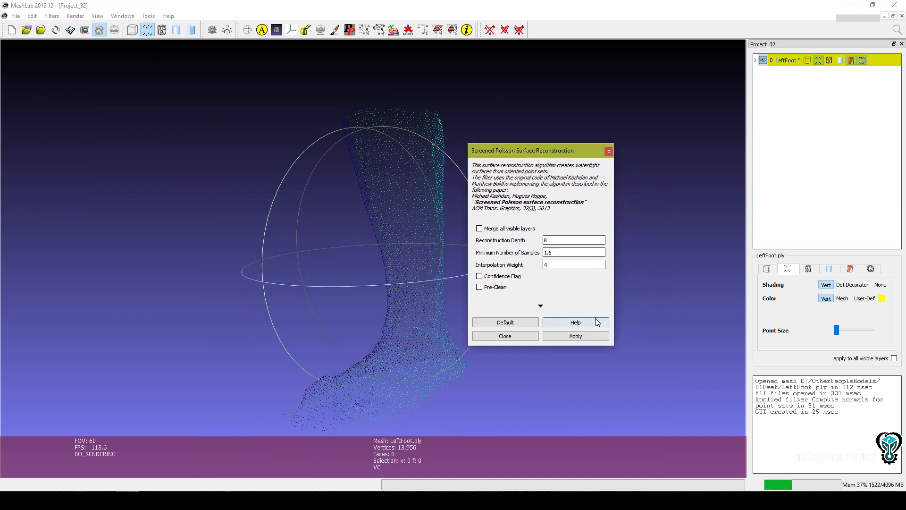
click(579, 337)
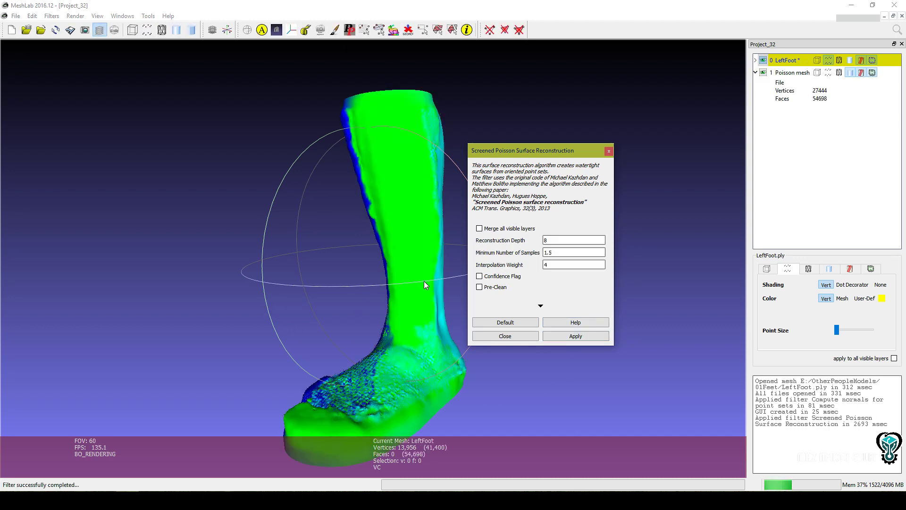
drag(415, 265, 487, 343)
click(505, 335)
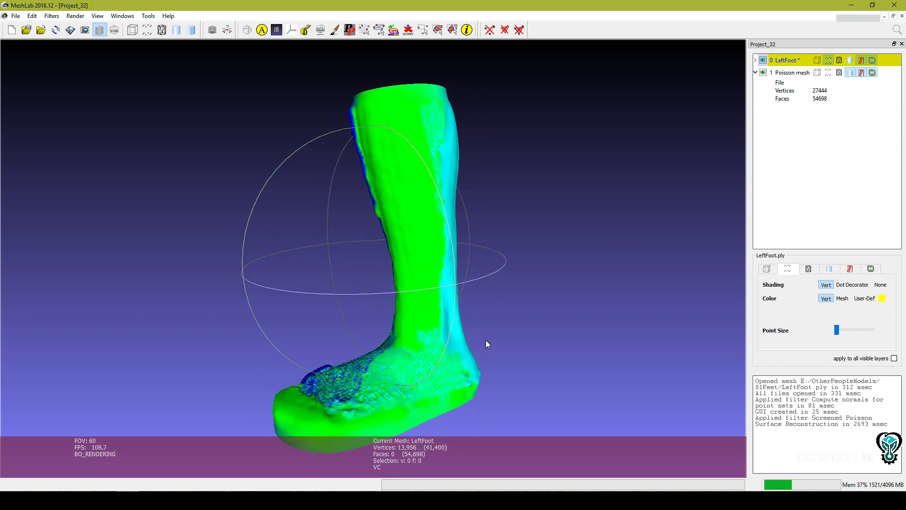
- Inspect the reconstructed foot from several sides, hide the LeftFoot layer and make Poisson mesh the current layer
drag(493, 285, 409, 139)
scroll(403, 209, up, 5)
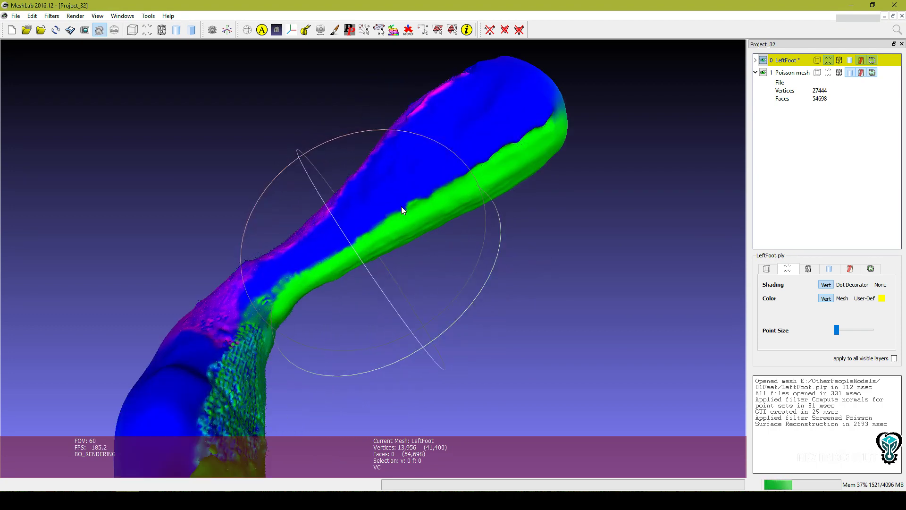
drag(353, 239, 225, 240)
scroll(368, 308, up, 2)
scroll(388, 303, down, 2)
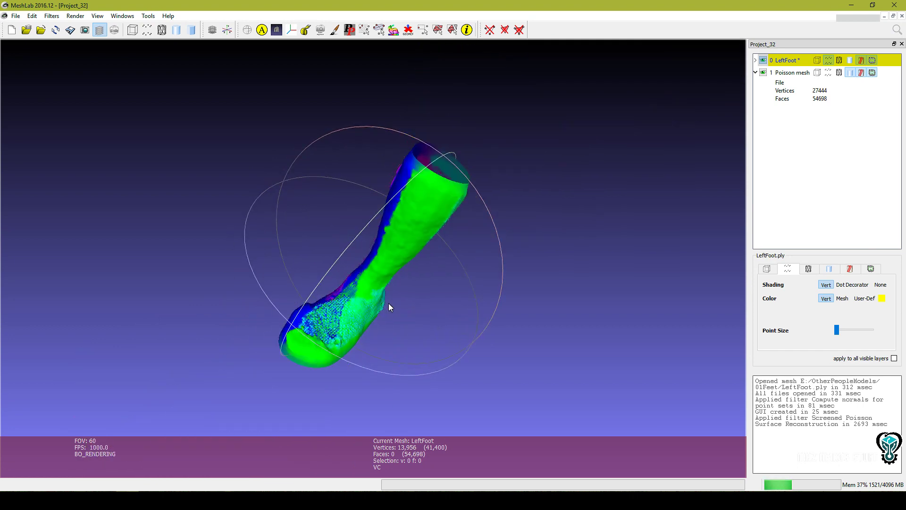
drag(384, 294, 414, 223)
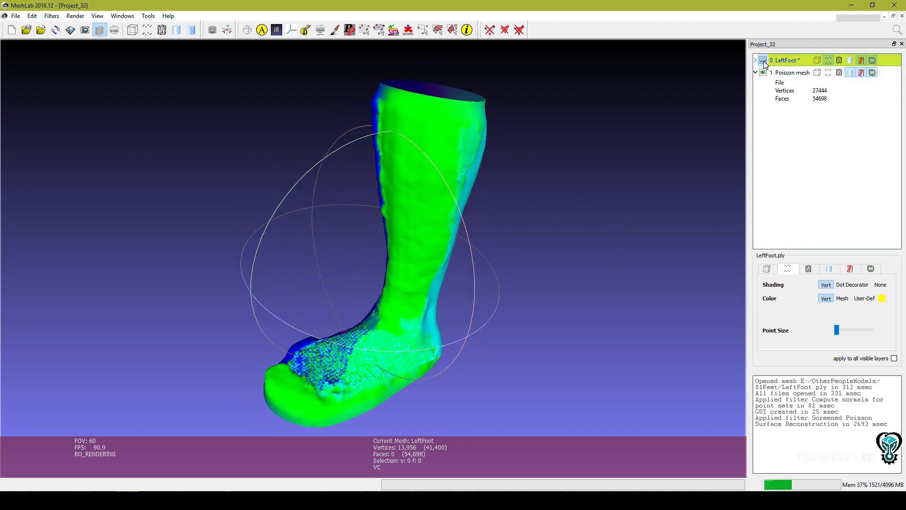
click(793, 73)
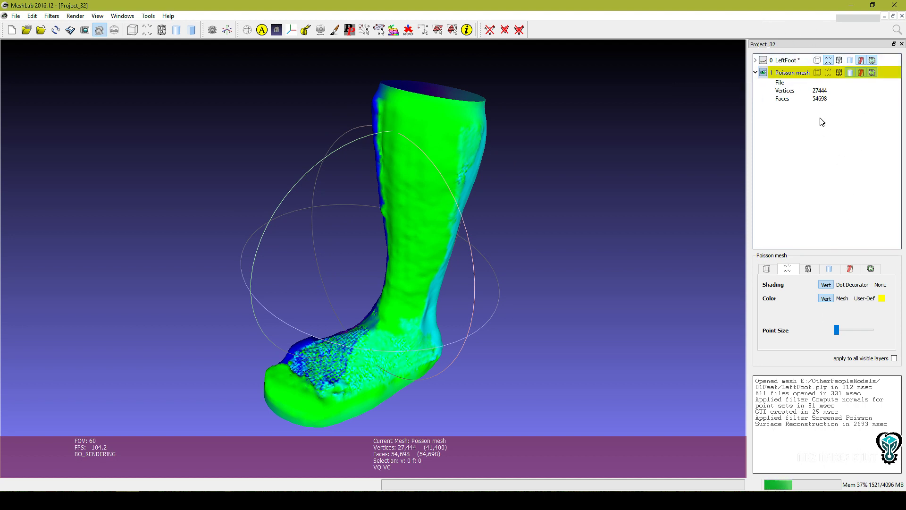
- Close the layer dialog and bring it back into view
click(902, 44)
drag(762, 220, 740, 245)
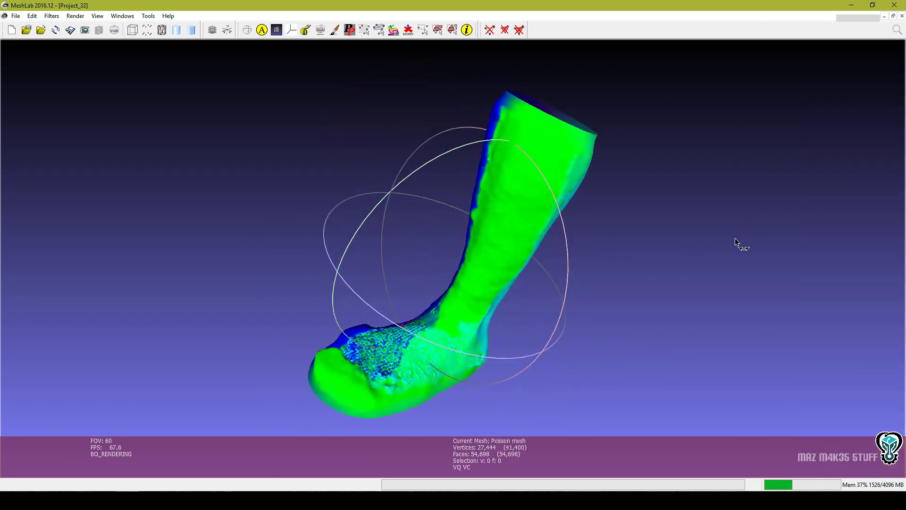
click(97, 15)
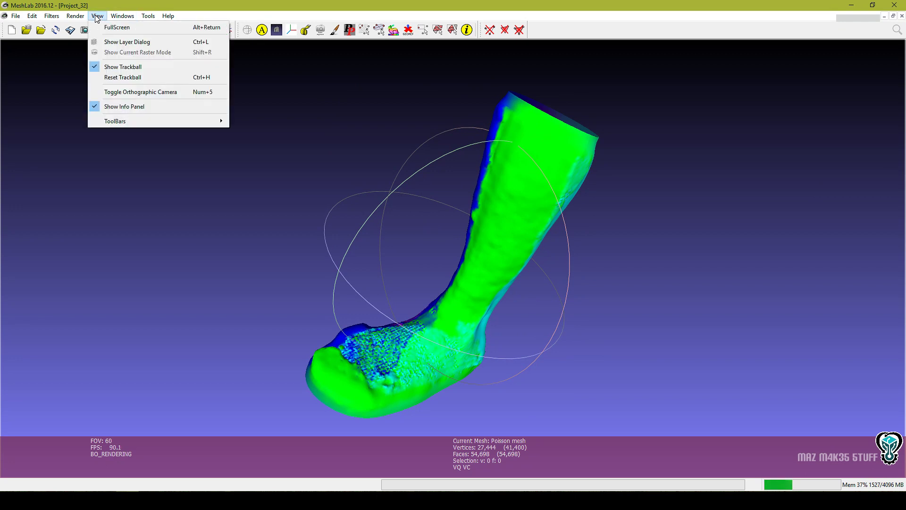
click(150, 42)
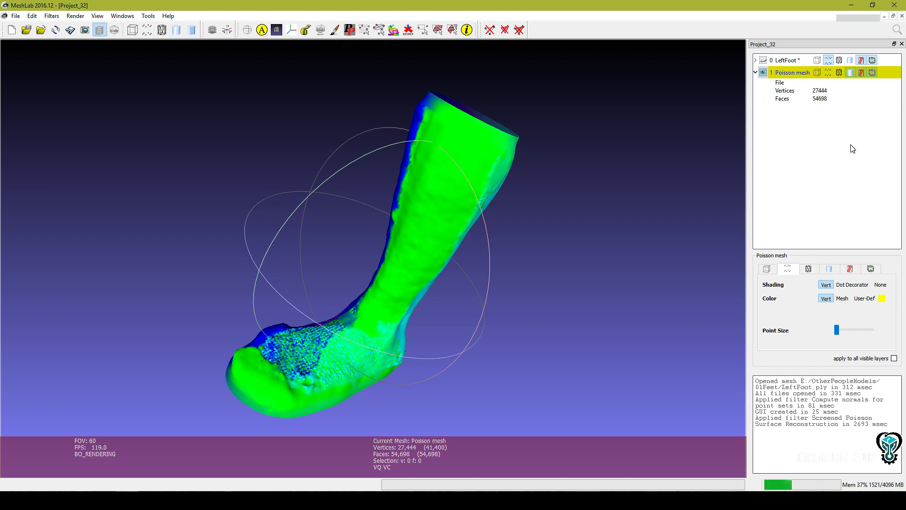
- Apply Poisson-disk Sampling to the Poisson mesh with 1000 samples, oversampling 20 and best sample pool size 10
click(51, 16)
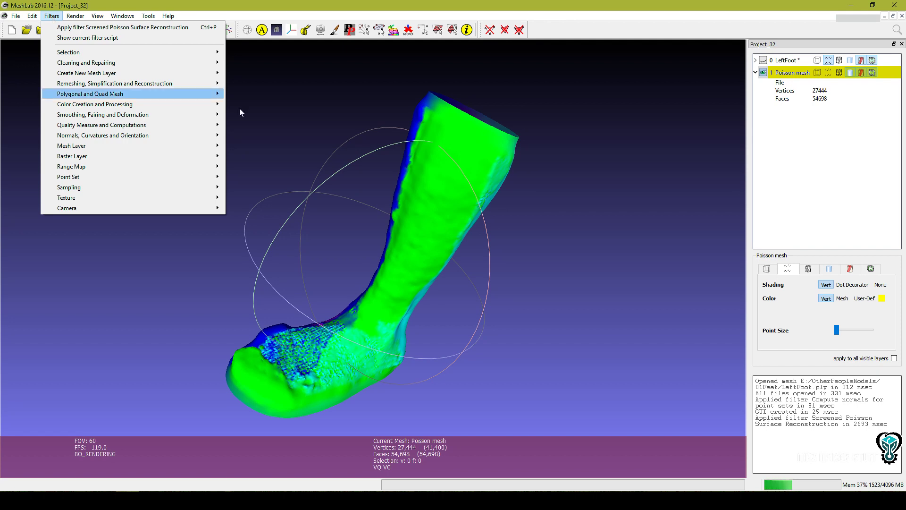
click(813, 154)
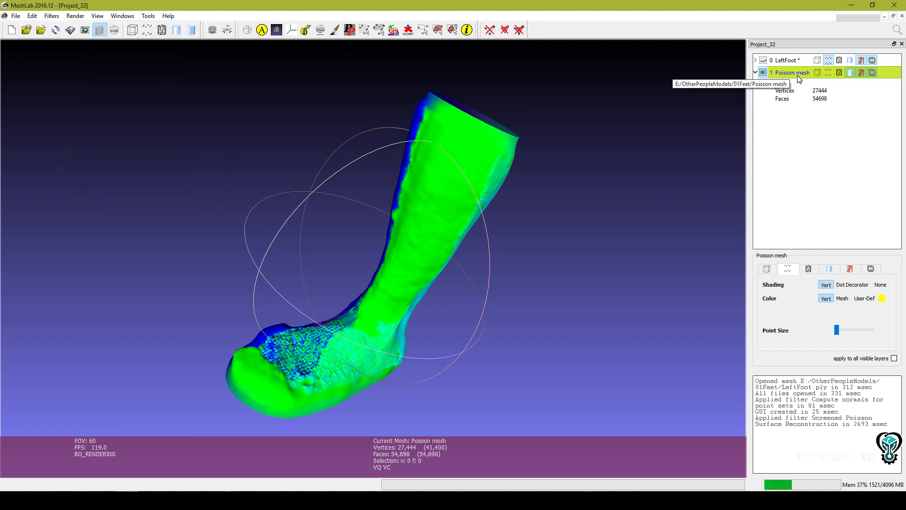
click(51, 16)
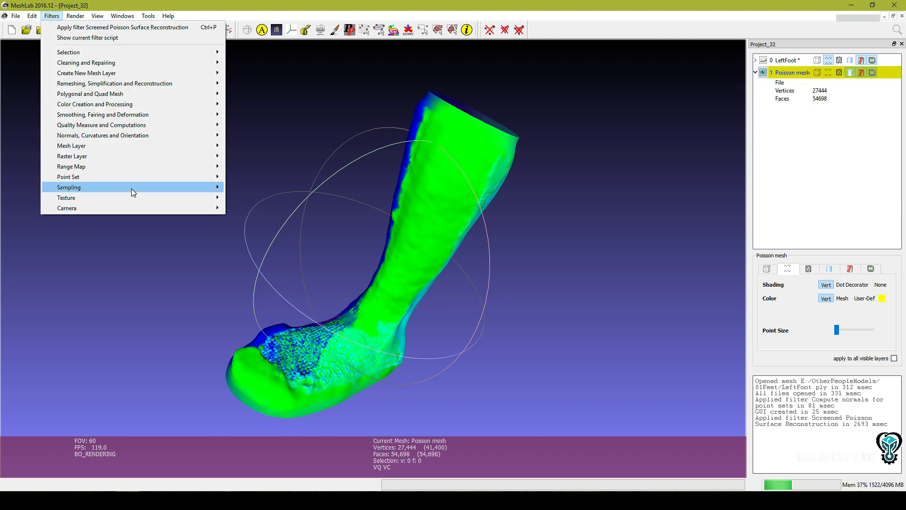
mouse_move(130, 186)
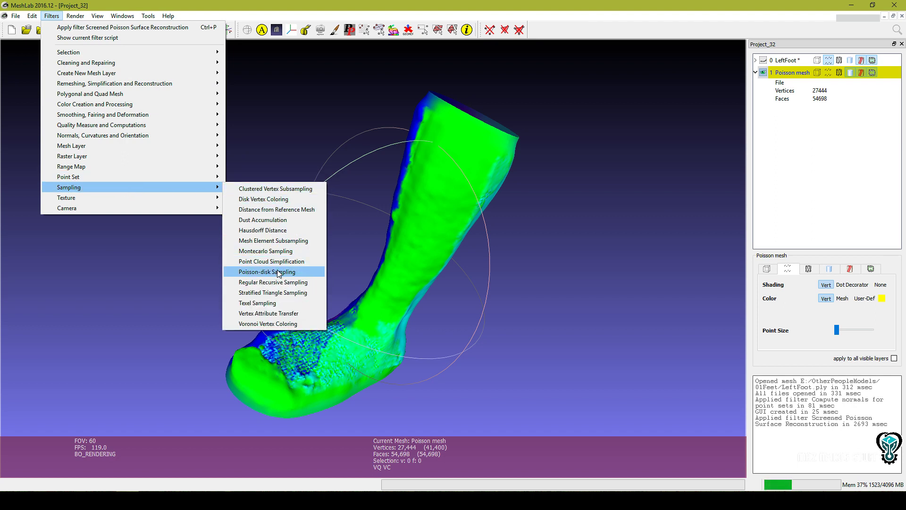
click(272, 272)
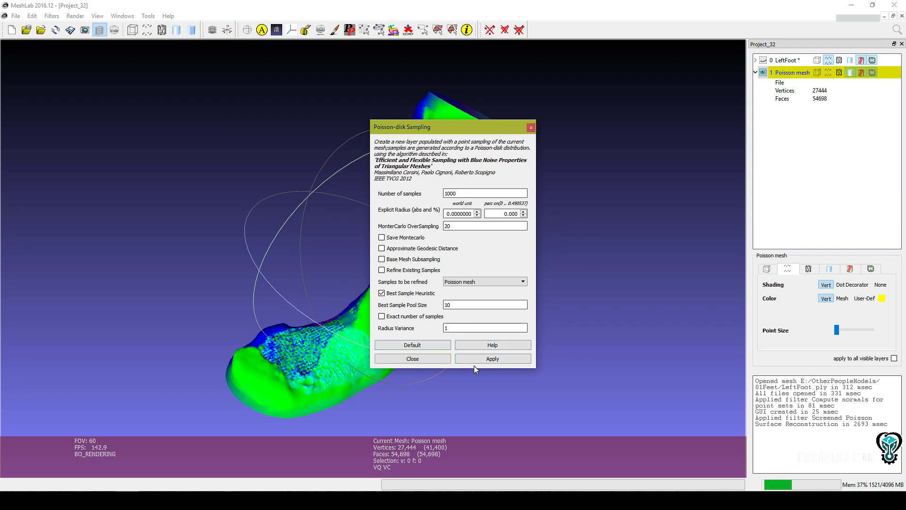
click(486, 360)
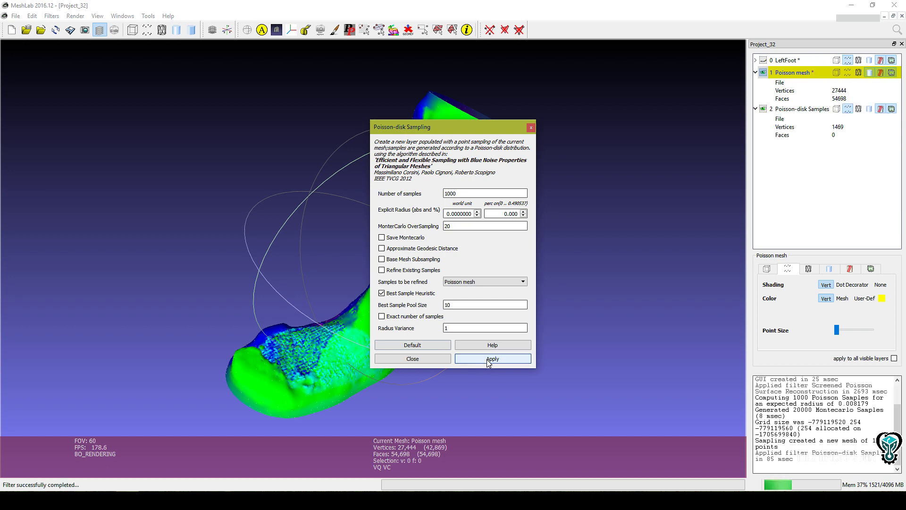
click(418, 359)
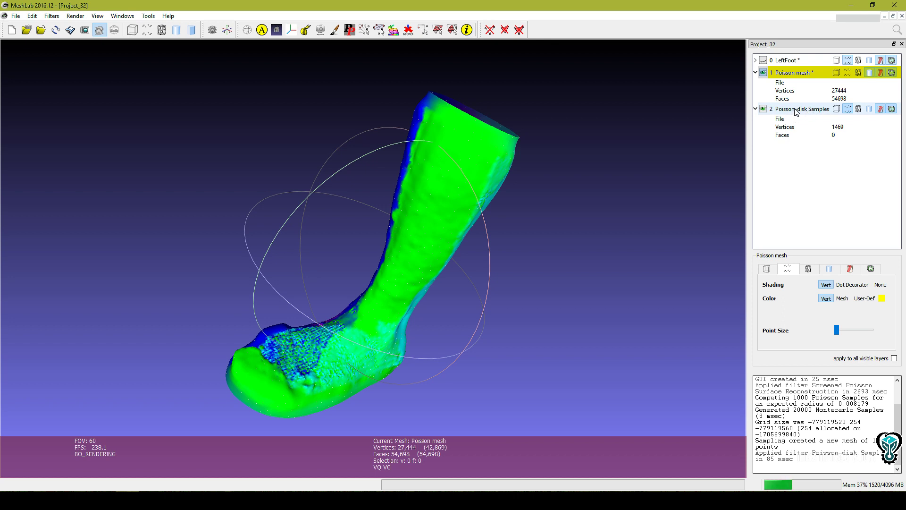
- Hide the Poisson mesh, briefly show the LeftFoot points for comparison, and make Poisson-disk Samples the current layer
click(763, 73)
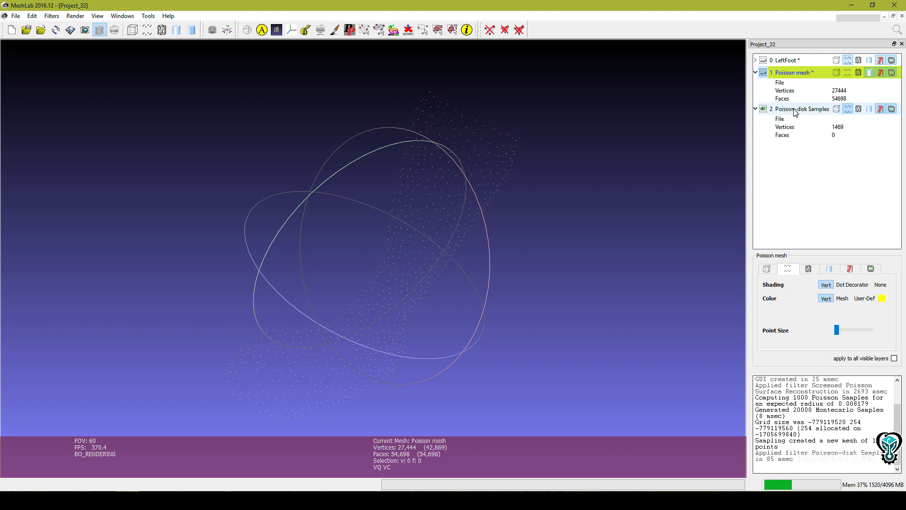
click(772, 60)
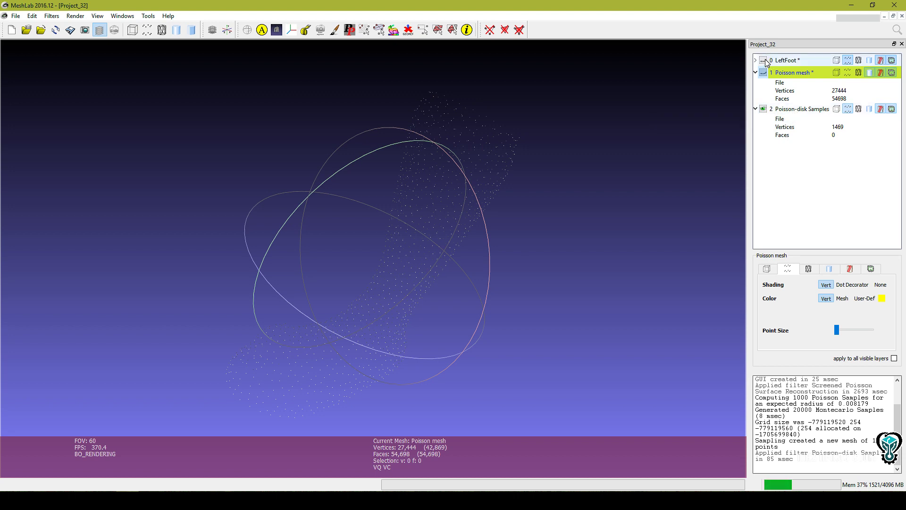
click(763, 62)
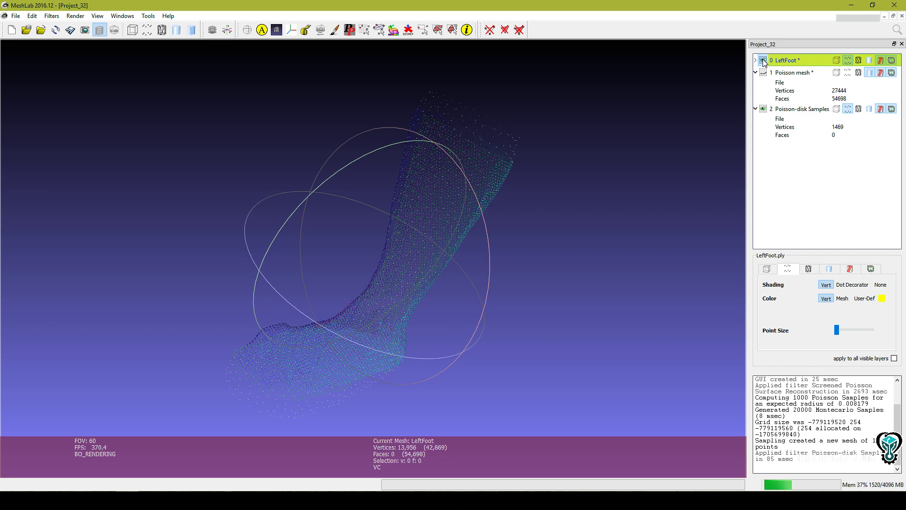
click(763, 61)
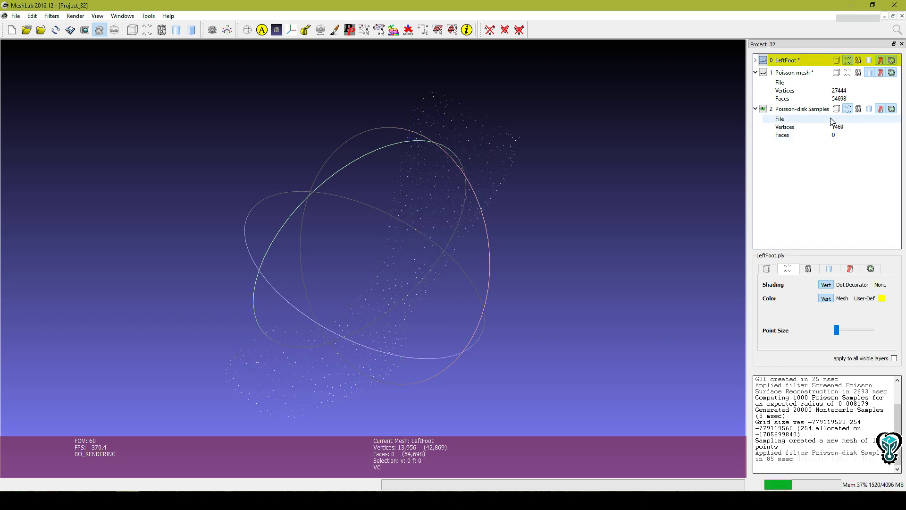
click(801, 109)
drag(415, 259, 382, 266)
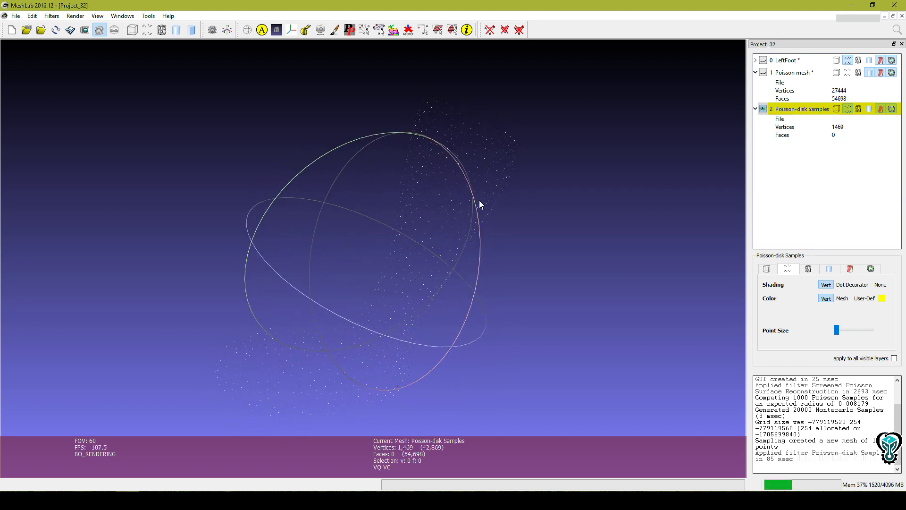
drag(481, 204, 461, 239)
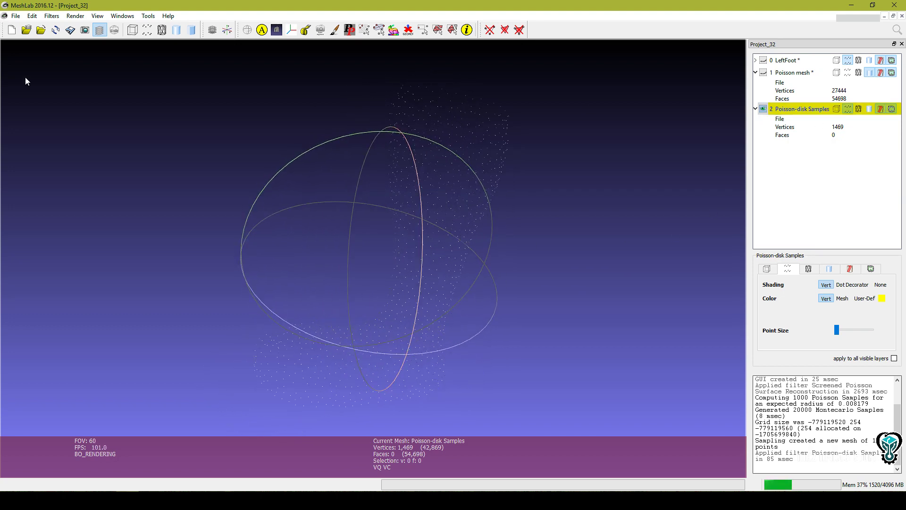
- Run Screened Poisson Surface Reconstruction on the Poisson-disk Samples with depth 8, minimum samples 1.5 and interpolation weight 4
click(51, 15)
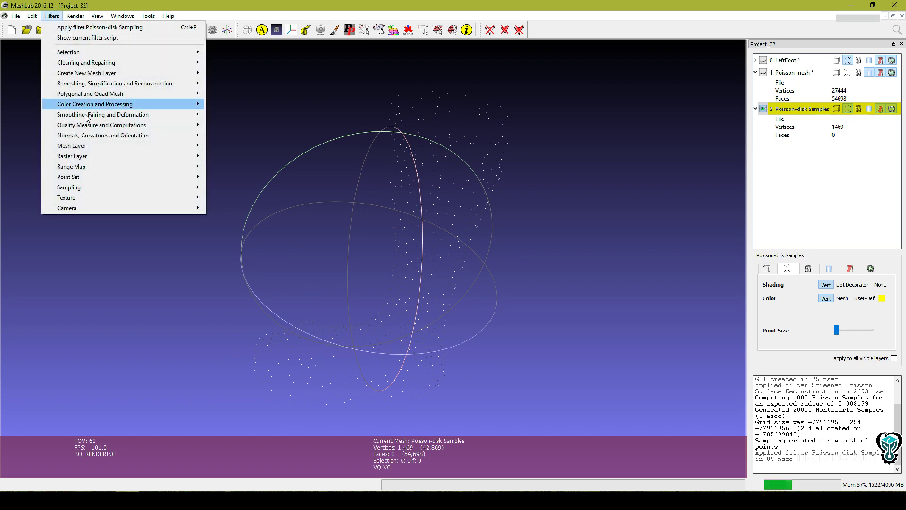
mouse_move(168, 88)
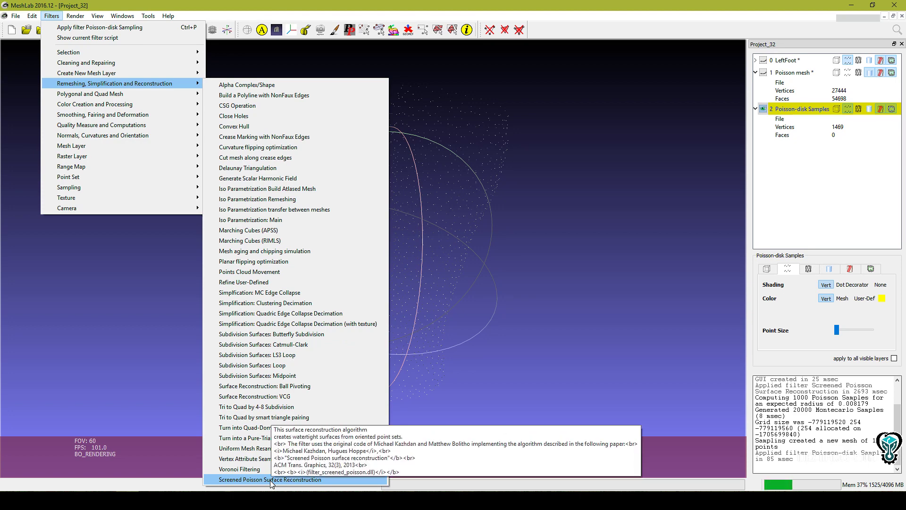
click(270, 479)
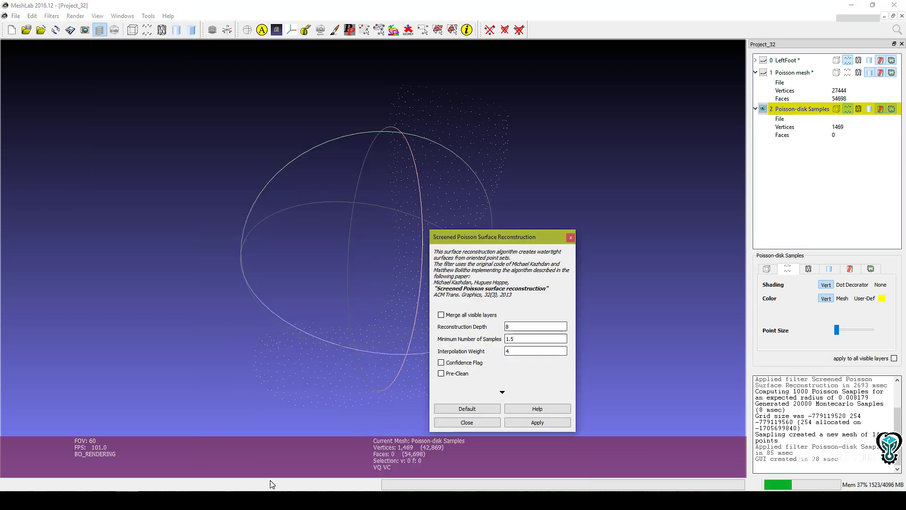
click(550, 422)
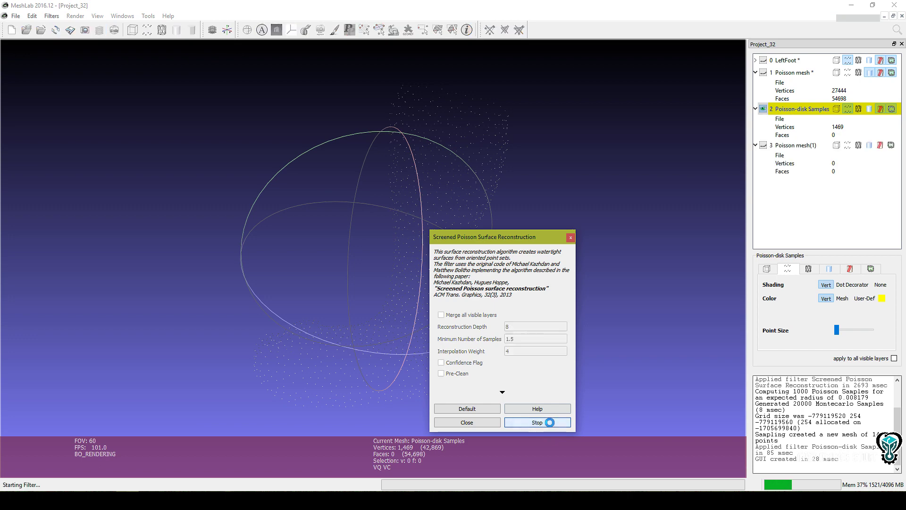
click(477, 422)
- Compare Poisson mesh with Poisson mesh(1) by alternating their visibility with the Poisson-disk Samples hidden, ending on Poisson mesh
drag(344, 258, 457, 279)
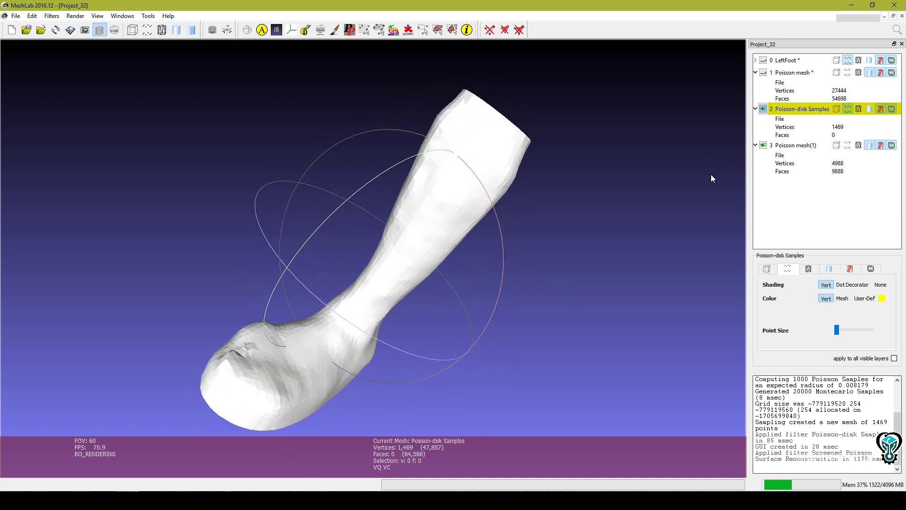
click(764, 73)
click(764, 147)
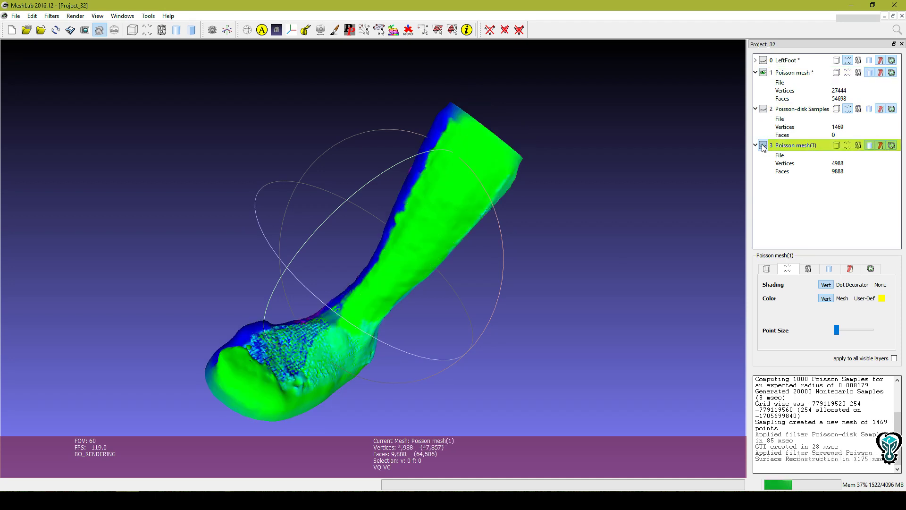
drag(551, 263, 483, 285)
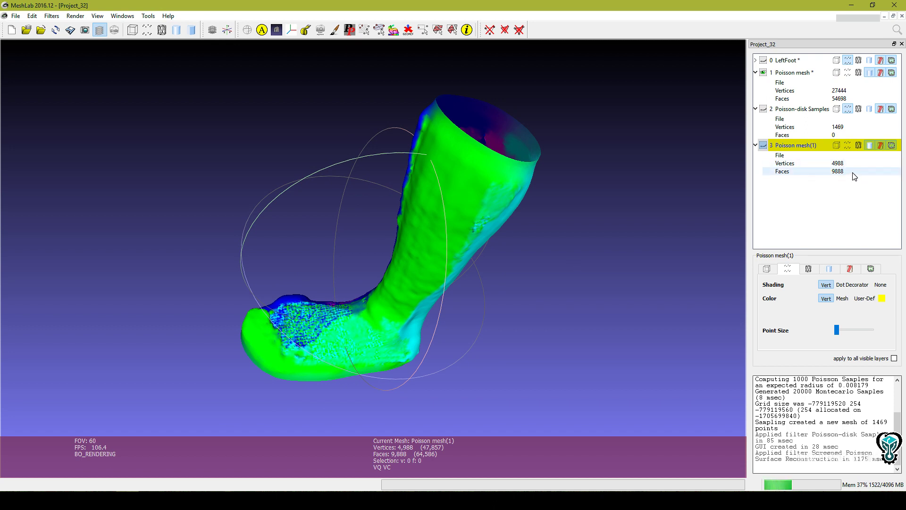
click(763, 145)
click(764, 73)
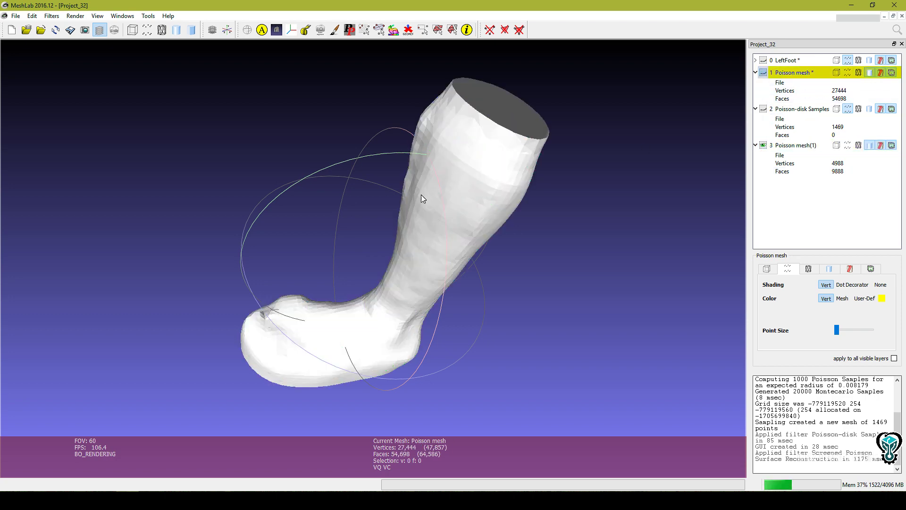
click(764, 73)
click(769, 147)
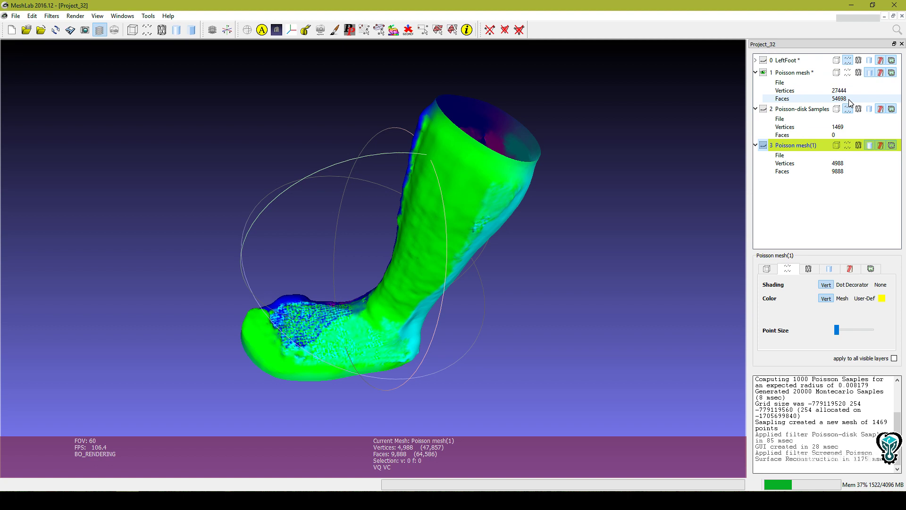
- Show Poisson mesh(1) with Poisson mesh hidden, keep it as the current layer and inspect its surface from several sides
click(763, 146)
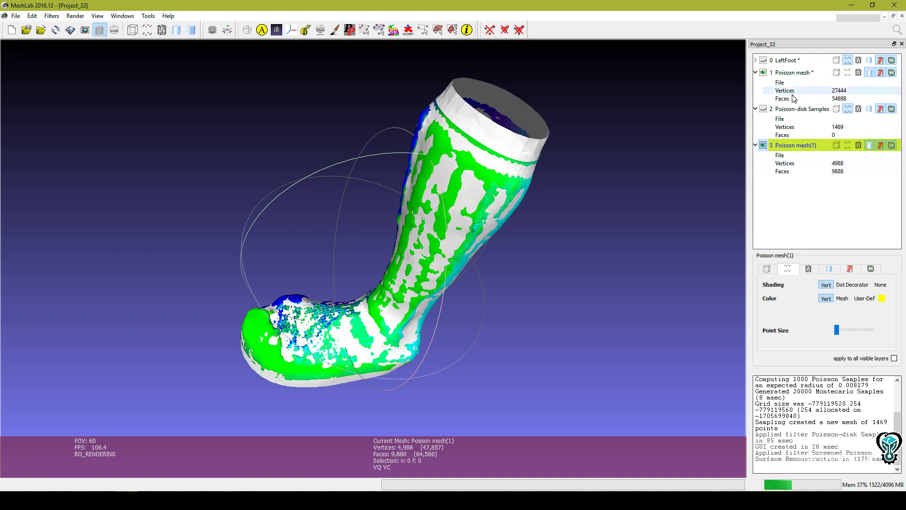
click(764, 73)
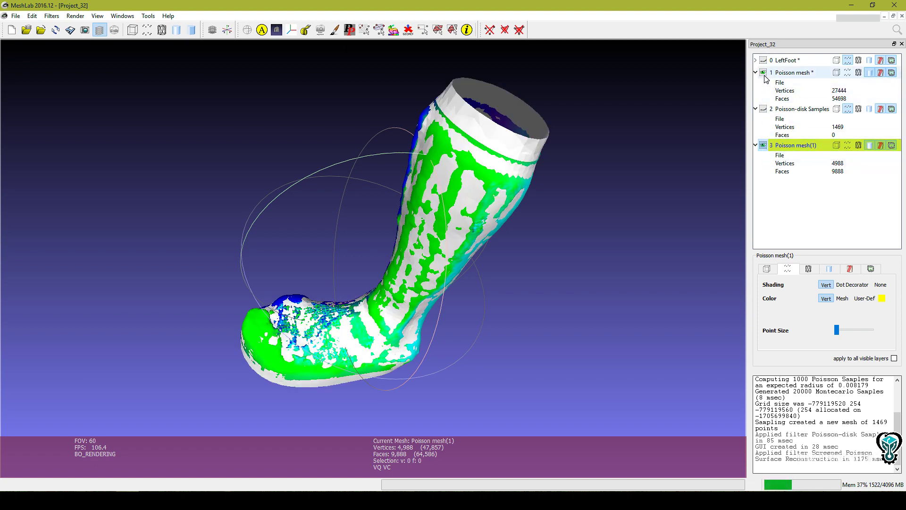
click(824, 146)
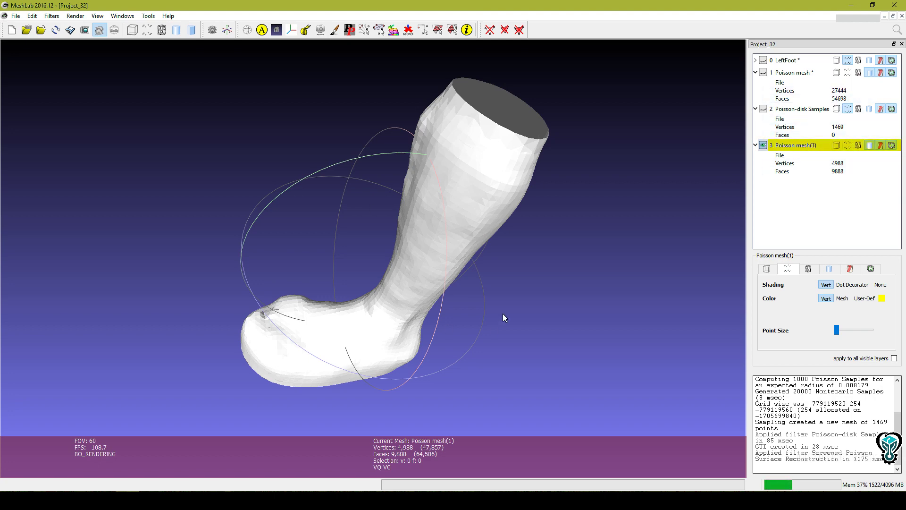
drag(503, 313, 359, 276)
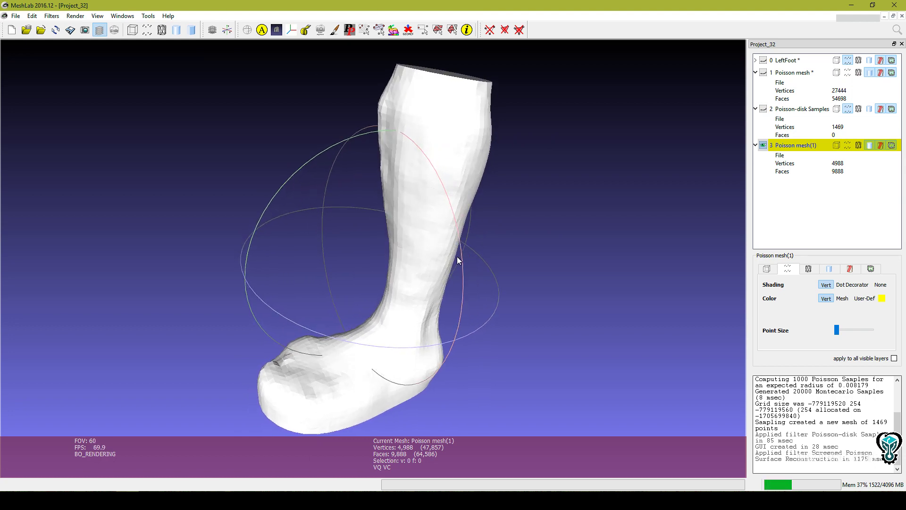
drag(484, 244, 449, 283)
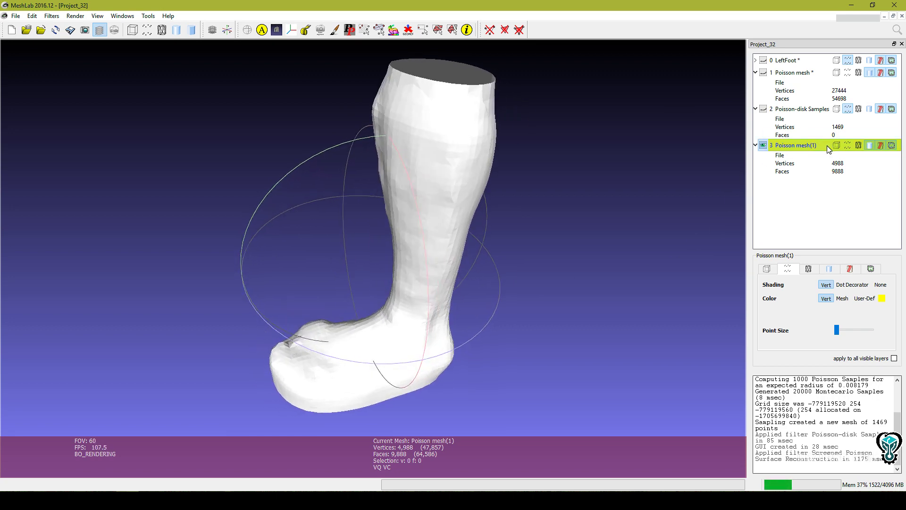
- Export the Poisson mesh(1) layer to the 01Feet folder in STL File Format under the name LeftFeet-Mesh
click(16, 15)
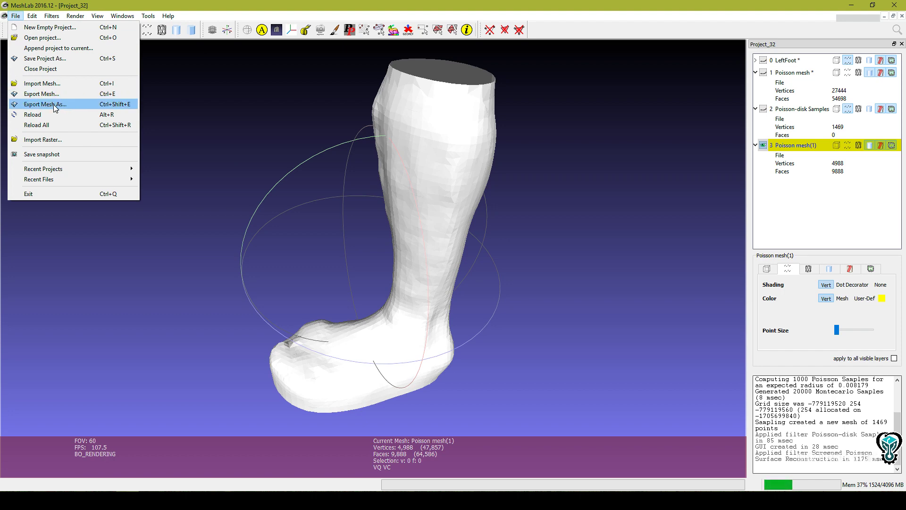
click(55, 107)
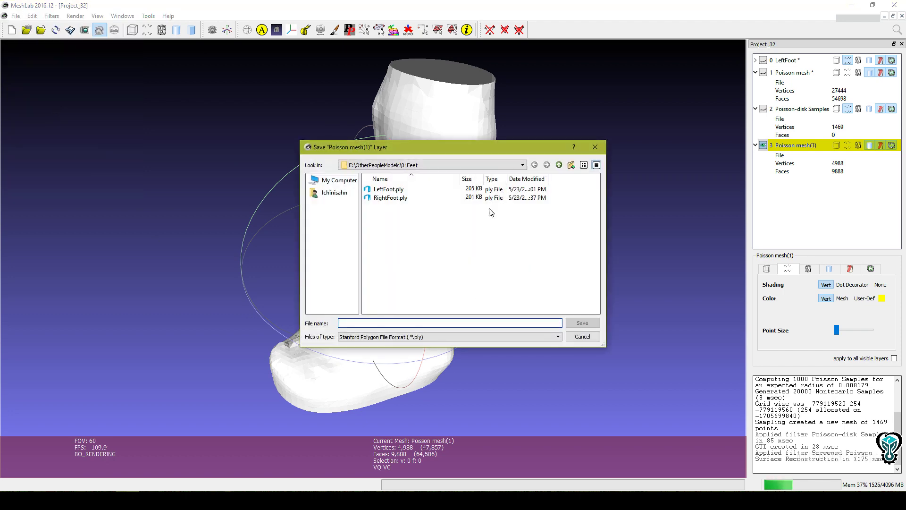
click(404, 336)
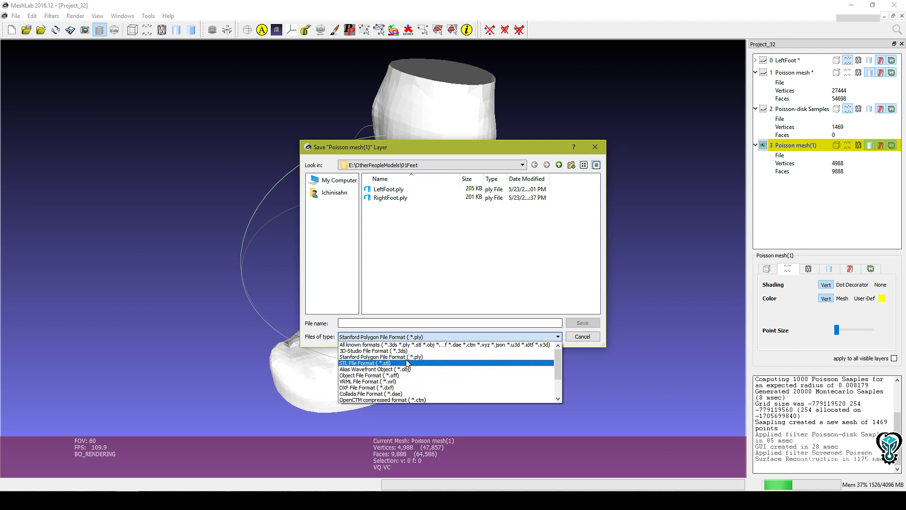
click(406, 357)
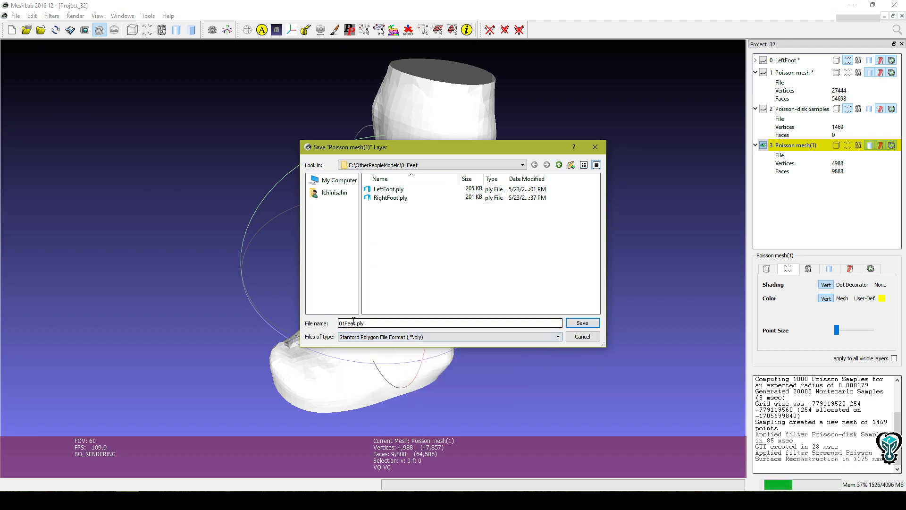
click(454, 336)
click(439, 368)
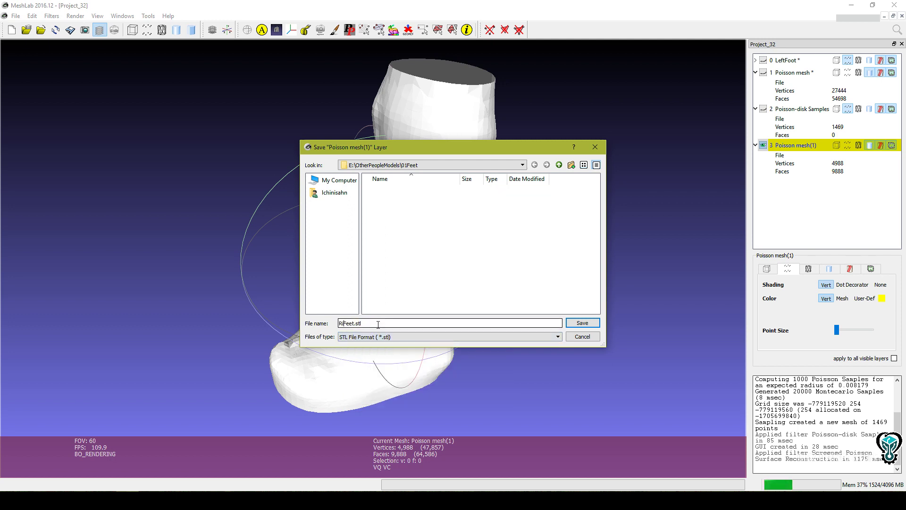
text(LeftFeet-Mewsh)
click(583, 324)
click(271, 179)
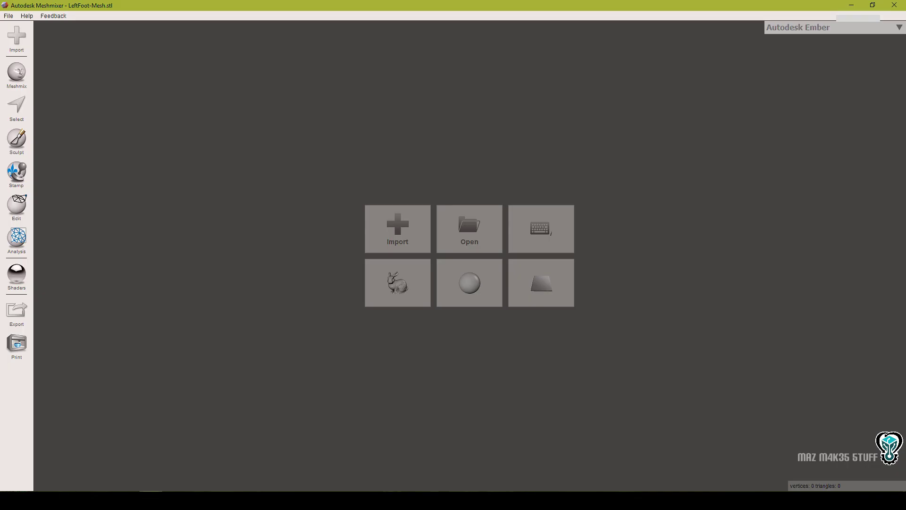
- Switch to Autodesk Meshmixer and import LeftFeet-Mesh from the 01Feet folder
click(390, 226)
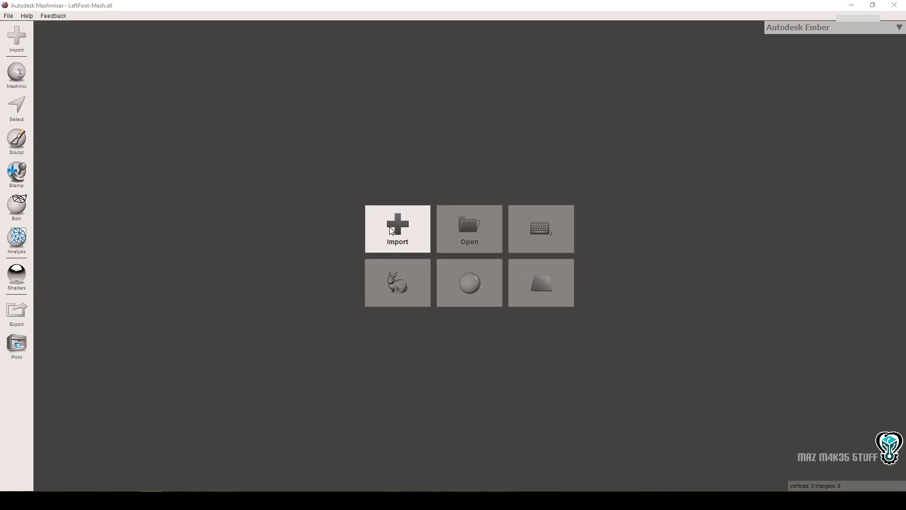
click(155, 79)
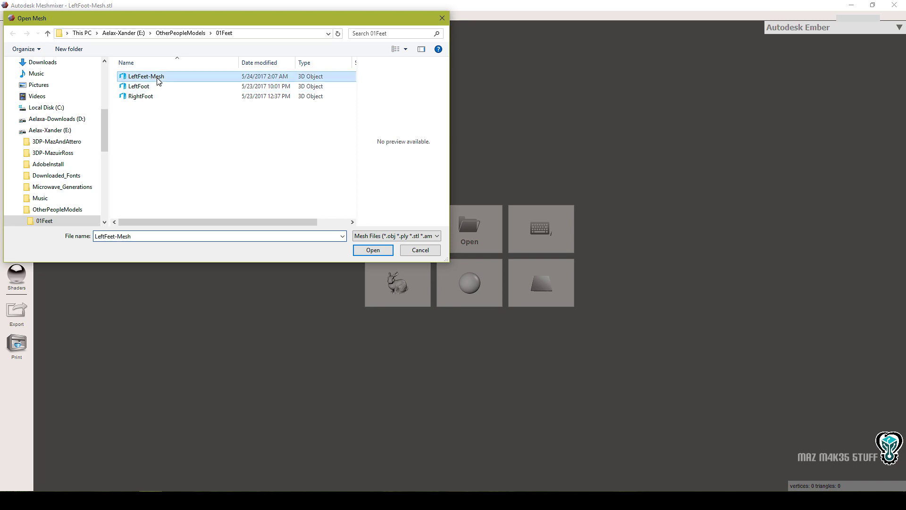
click(372, 252)
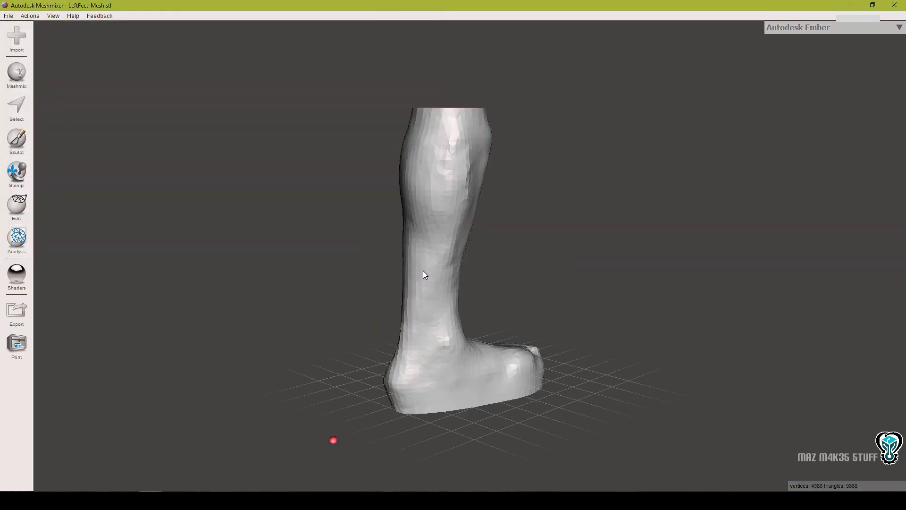
- Convert the open leg mesh into a solid with Make Solid, using the Accurate solid type
right_drag(514, 380, 315, 289)
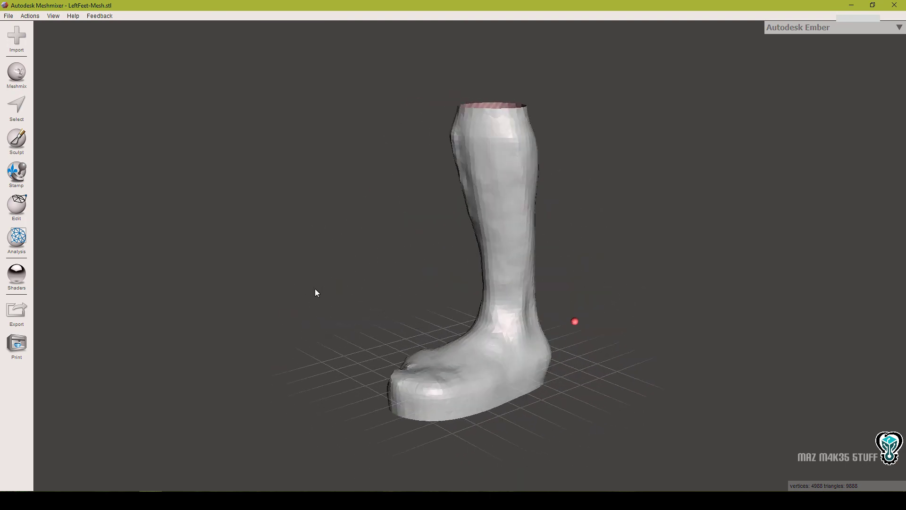
right_drag(389, 306, 216, 316)
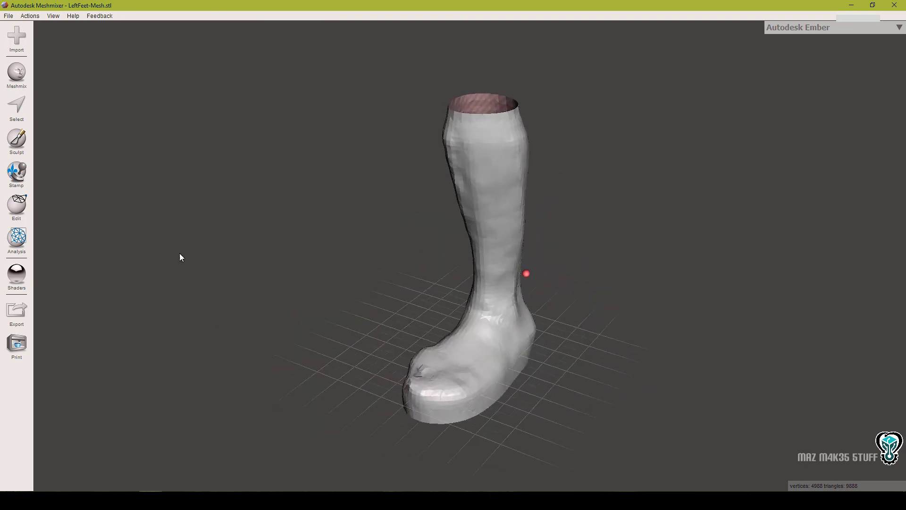
click(20, 203)
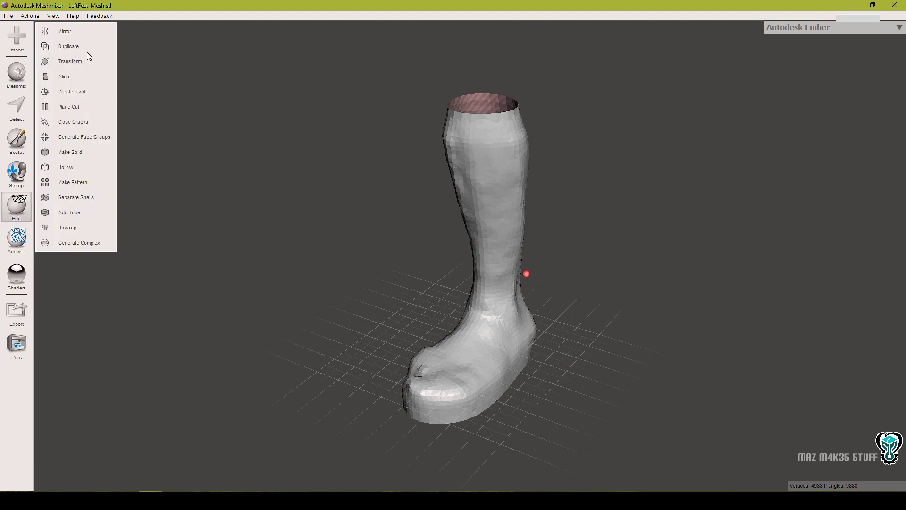
click(79, 150)
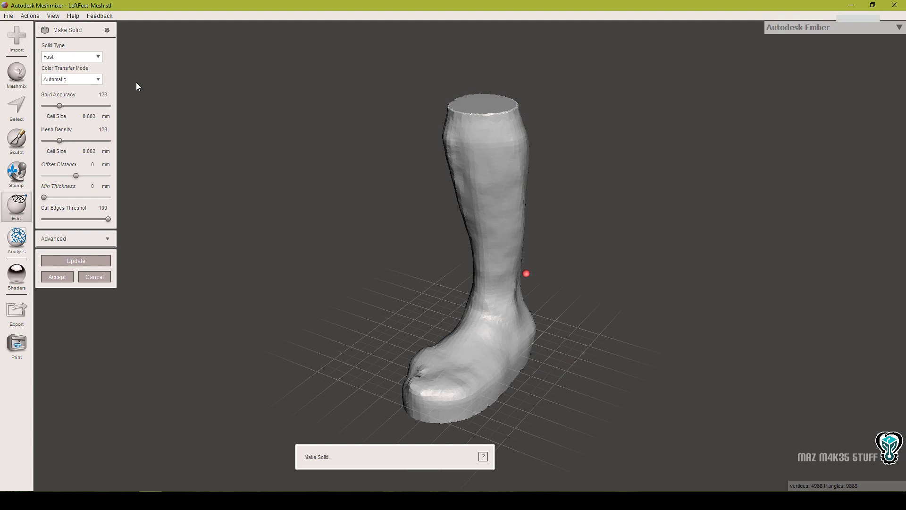
click(92, 60)
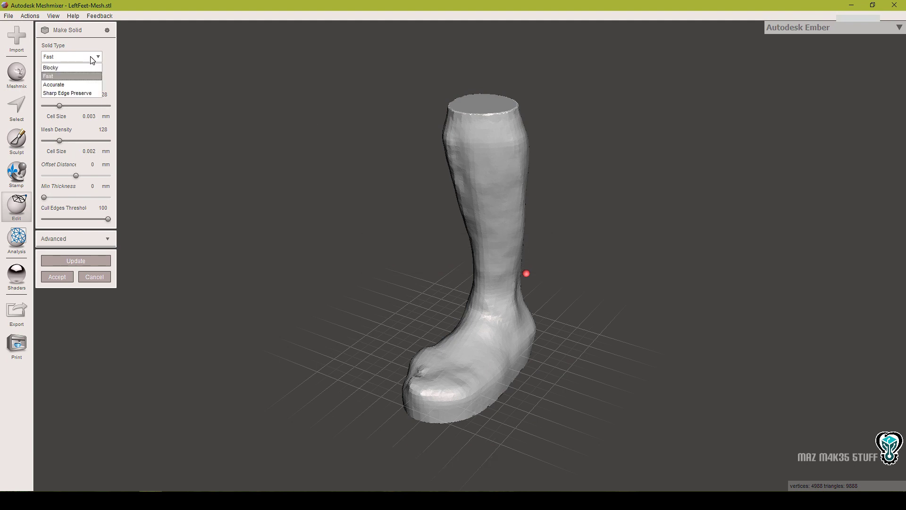
click(80, 84)
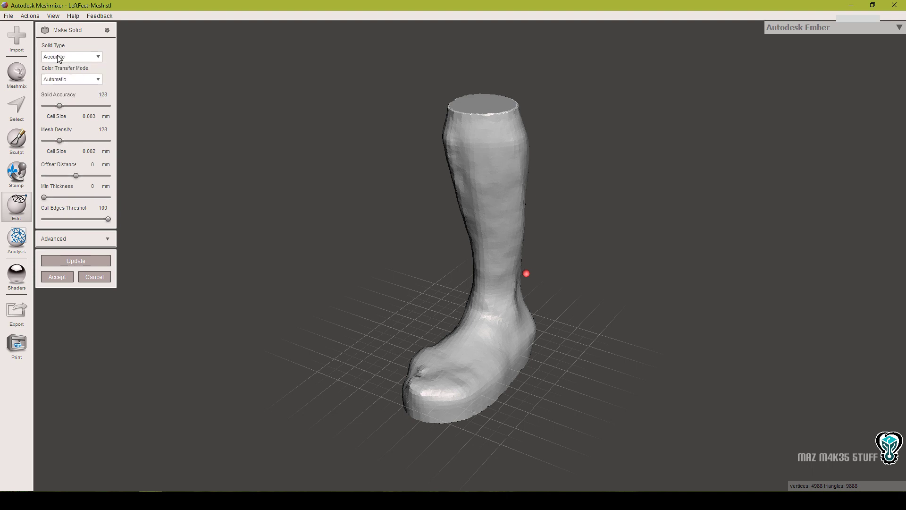
click(57, 276)
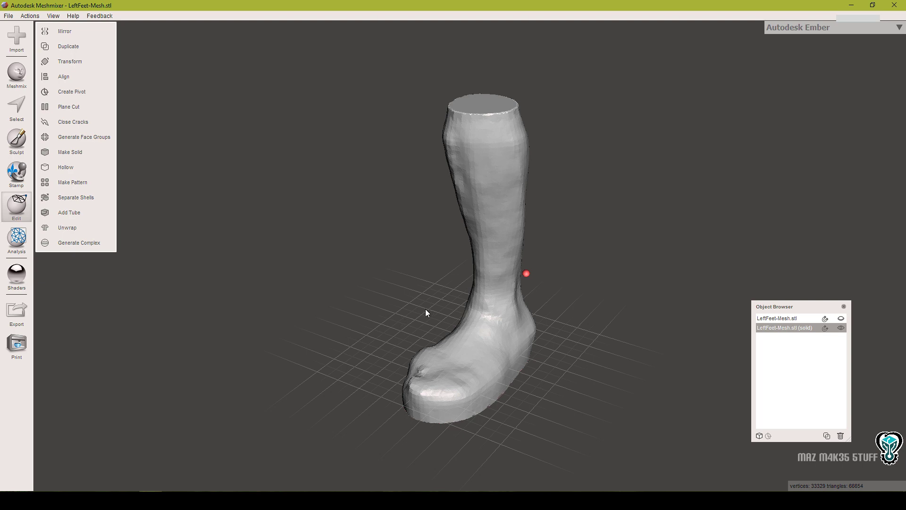
- Plane Cut the solid just above the sole, discarding the part below with Cut (Discard Half) and Remeshed Fill
right_drag(348, 306, 461, 358)
middle_drag(496, 370, 432, 305)
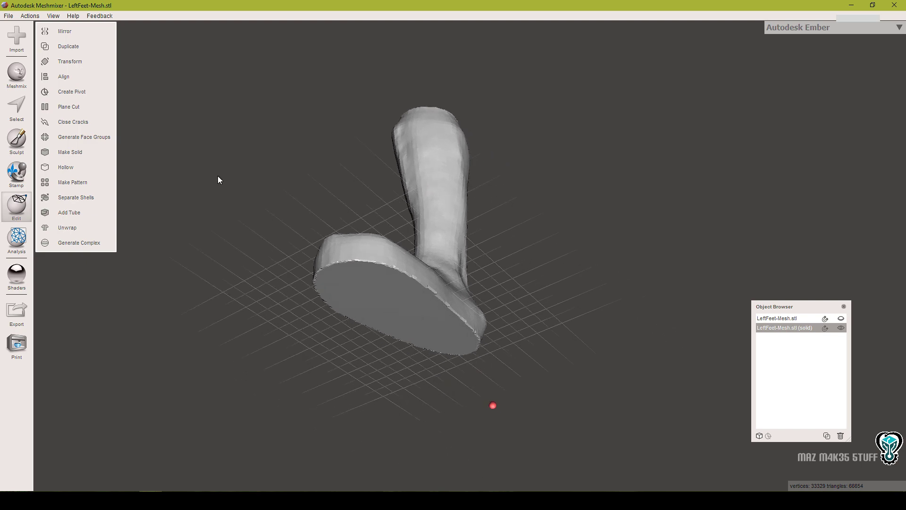
click(84, 107)
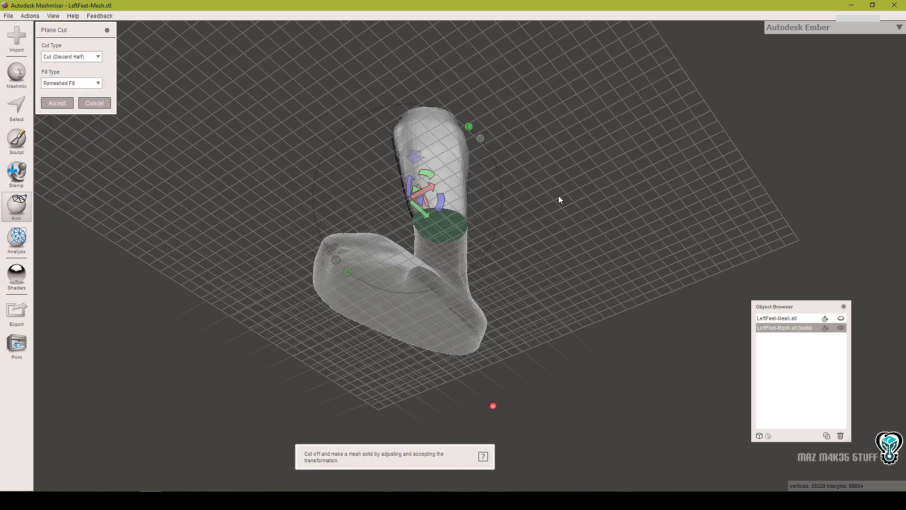
right_drag(559, 196, 516, 284)
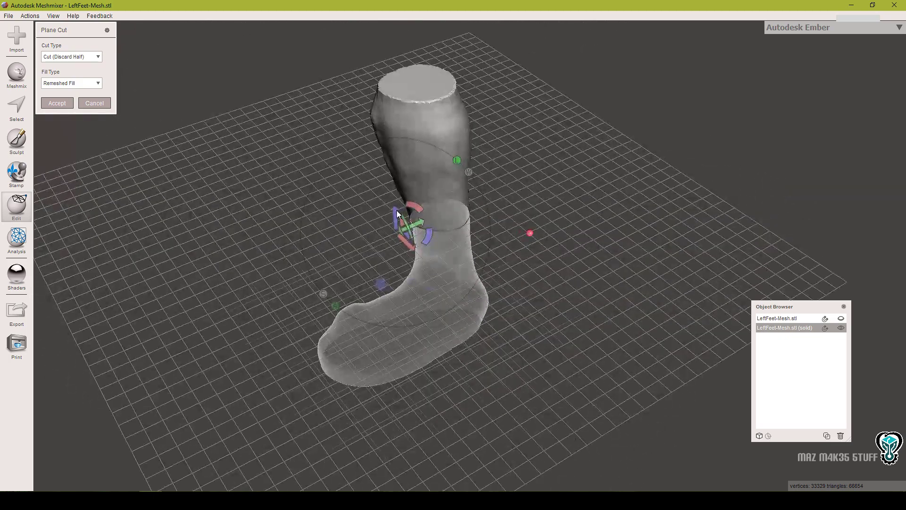
drag(396, 211, 409, 320)
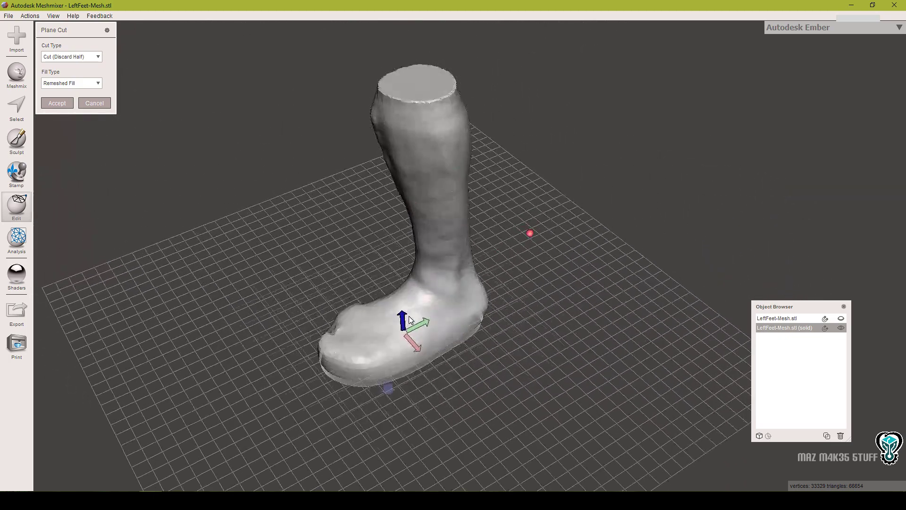
right_drag(408, 320, 520, 273)
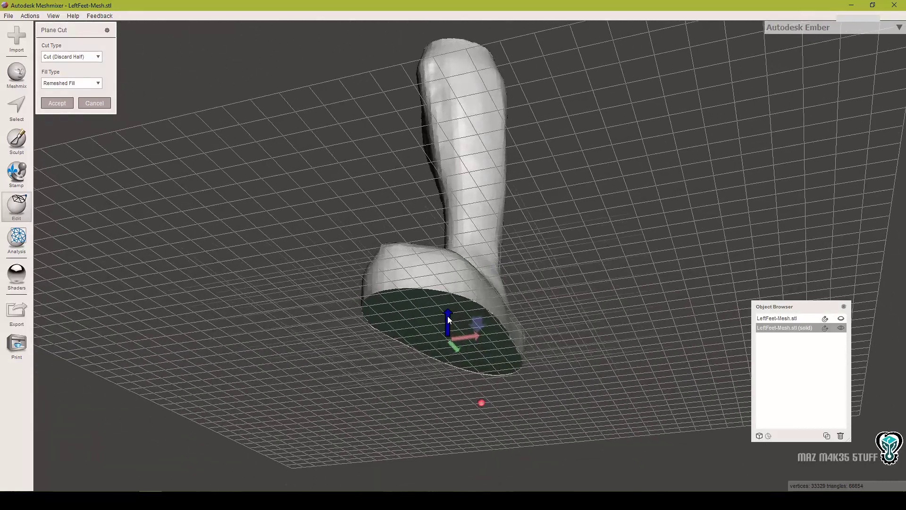
click(447, 316)
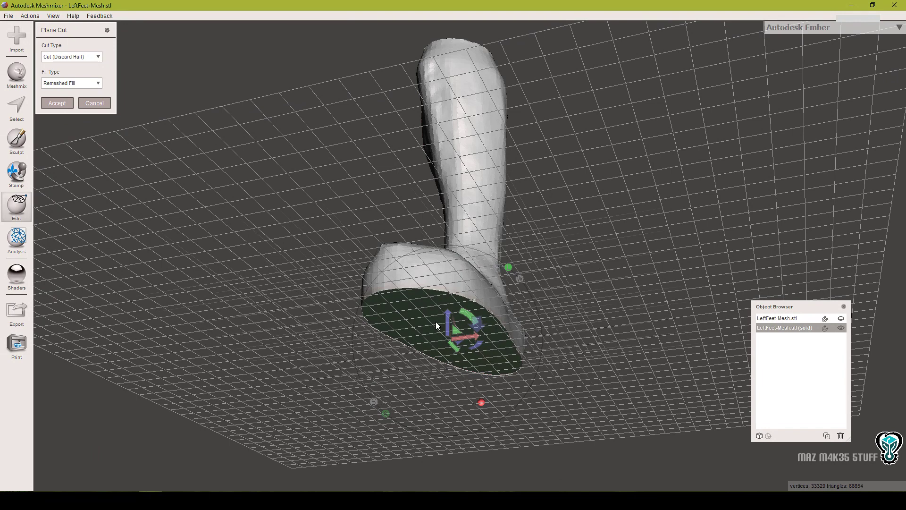
click(60, 105)
right_drag(429, 284, 379, 276)
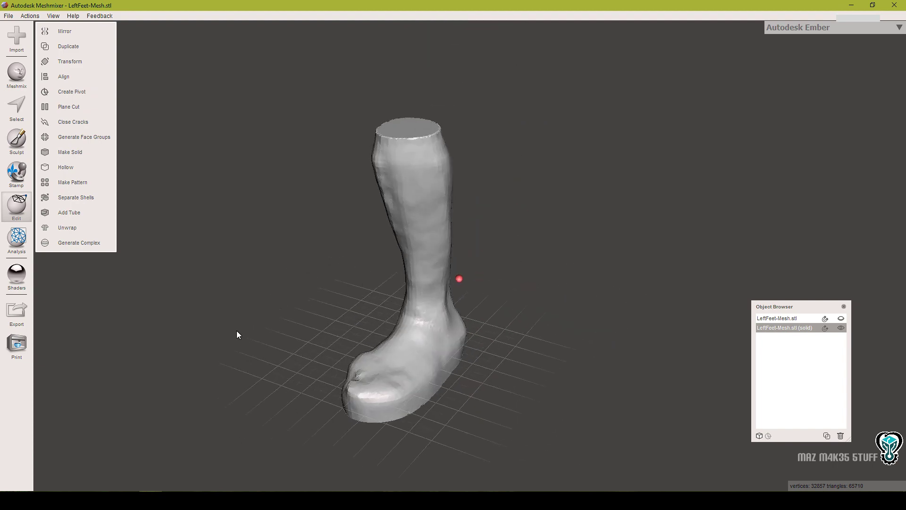
- Export the trimmed solid to the 01Feet folder as LeftFeet-Solid in STL ASCII Format
click(18, 312)
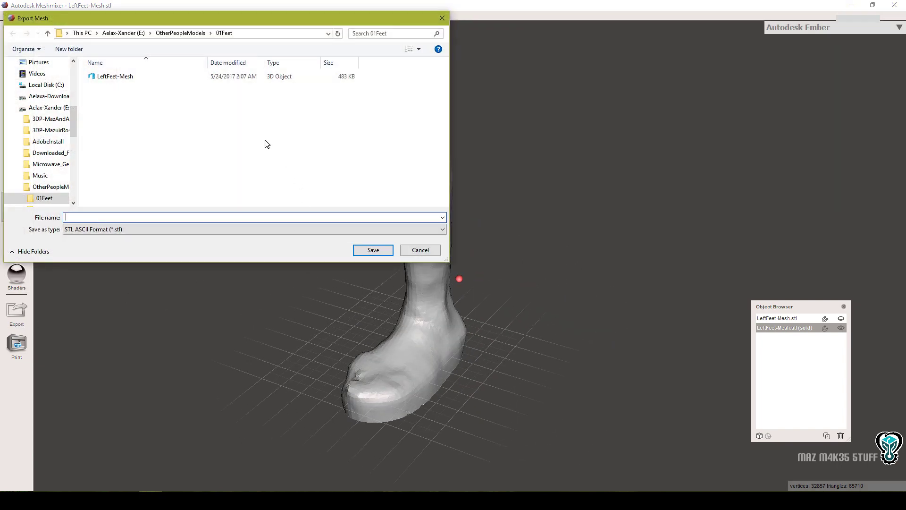
click(138, 78)
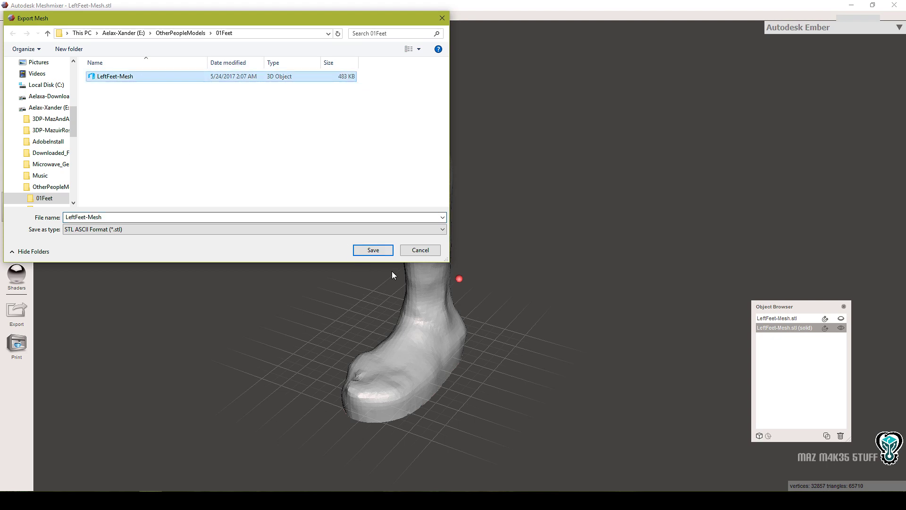
click(109, 215)
click(117, 218)
key(BackSpace)
key(BackSpace)
key(BackSpace)
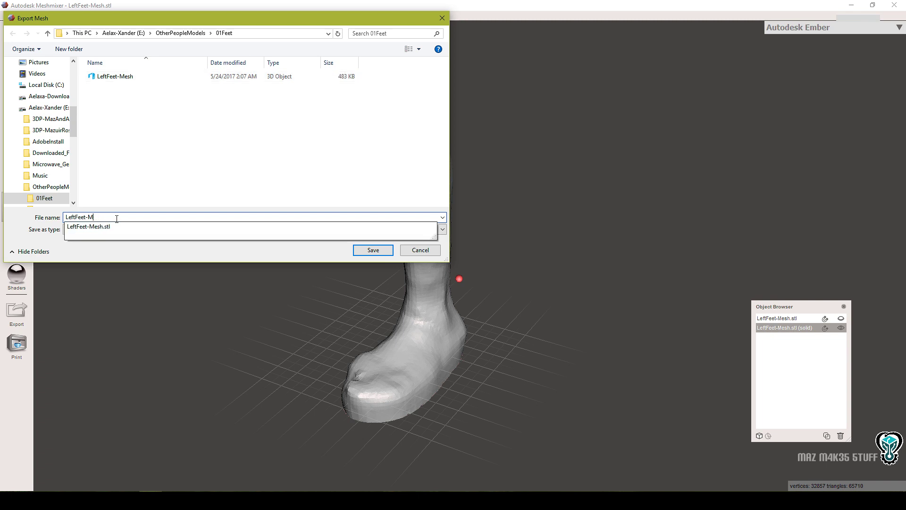
text(Solid)
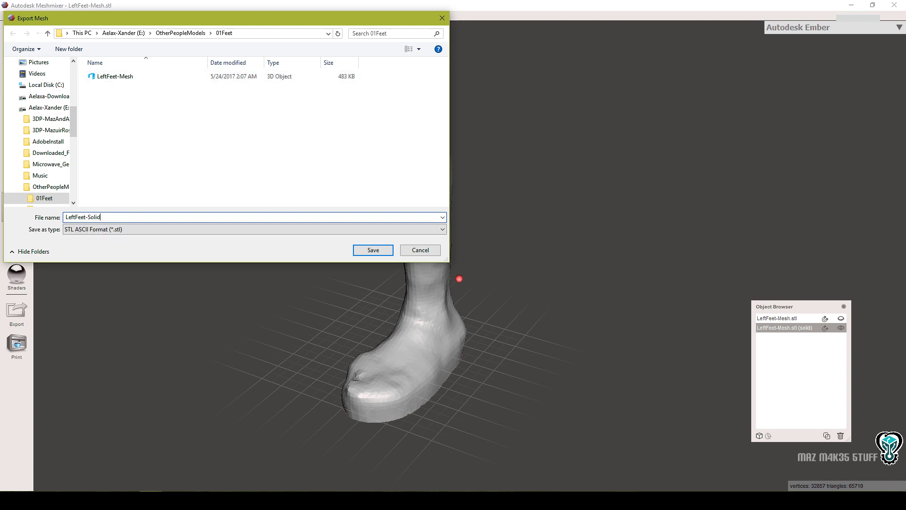
key(Return)
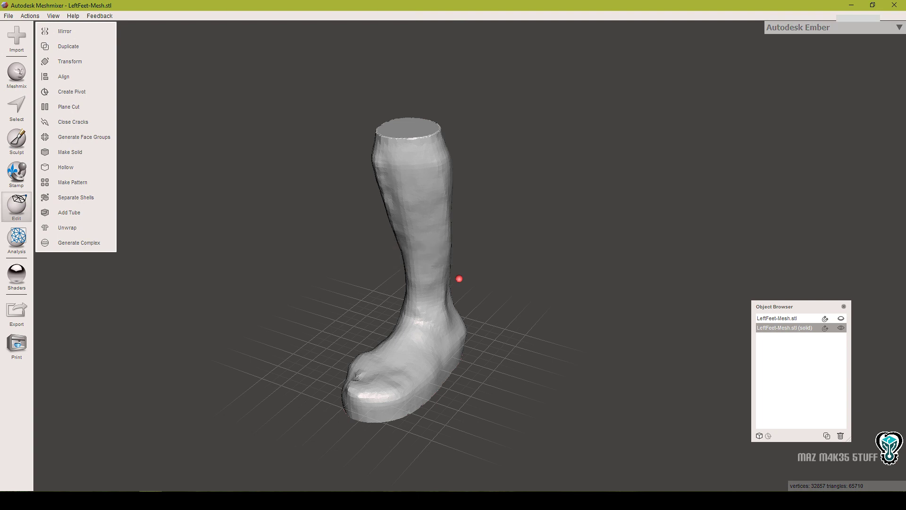
- Switch to Repetier-Host and add the LeftFeet-Solid model from the 01Feet folder to the print bed
click(174, 500)
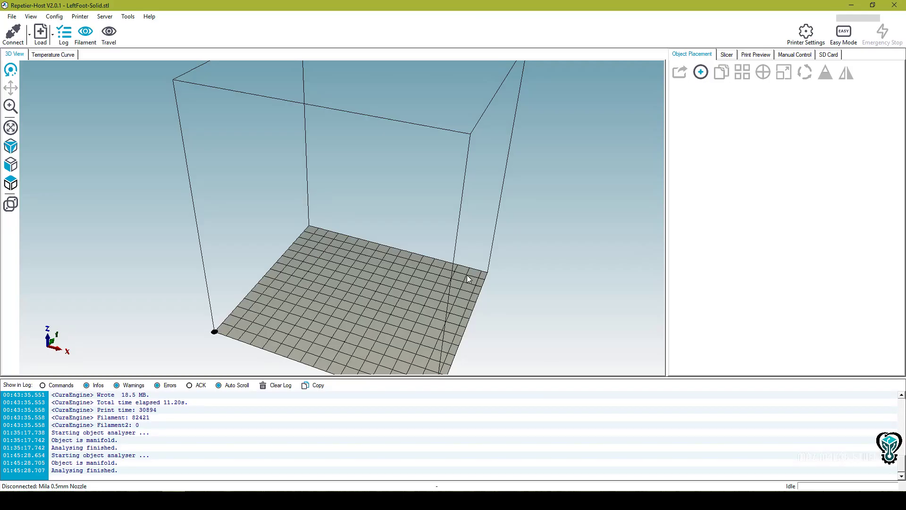
drag(467, 278, 342, 273)
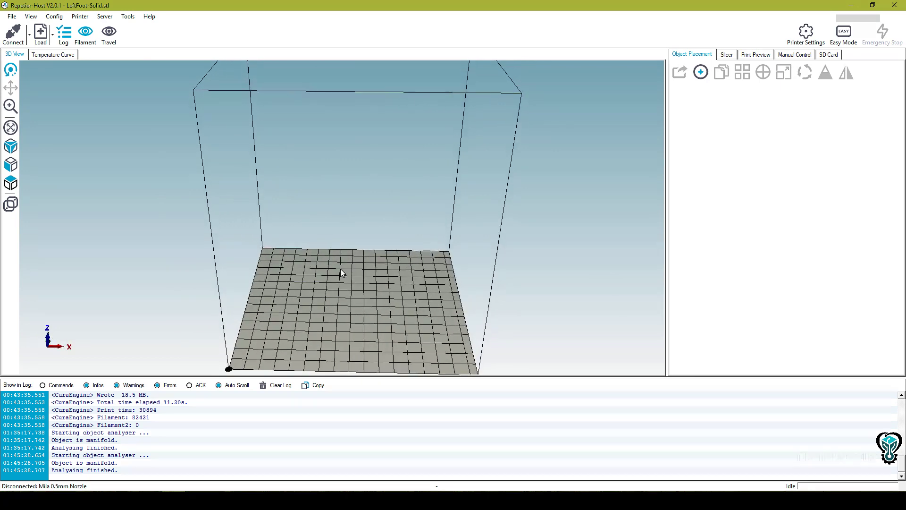
click(701, 72)
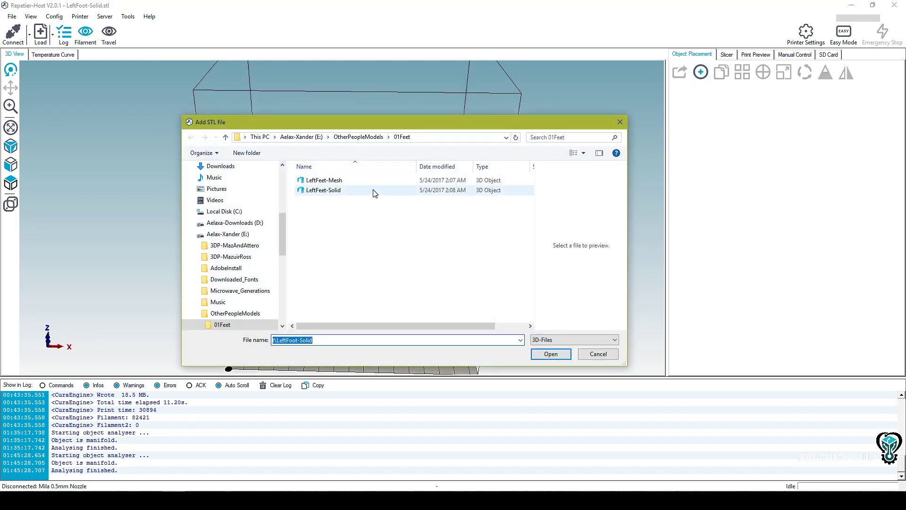
click(353, 190)
click(551, 354)
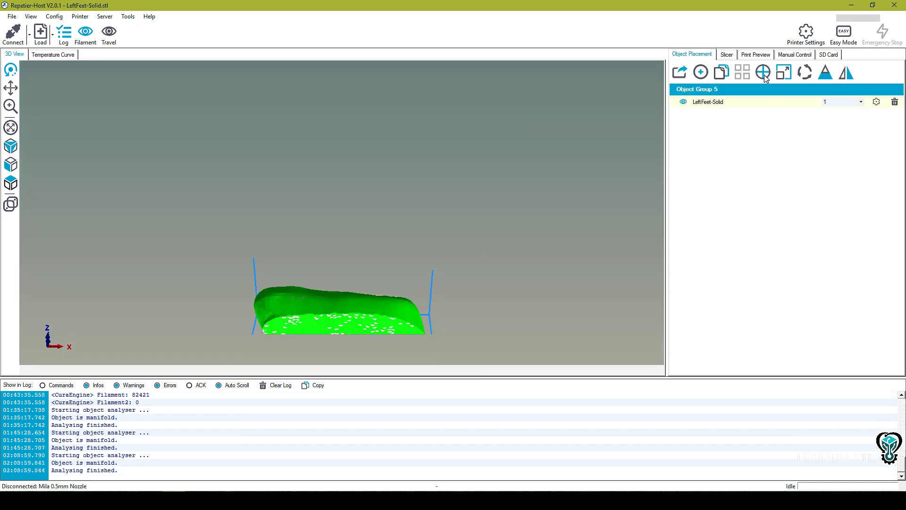
- Scale the LeftFeet-Solid object to the maximum size that fits the printer volume and fit it in the view
scroll(432, 271, up, 5)
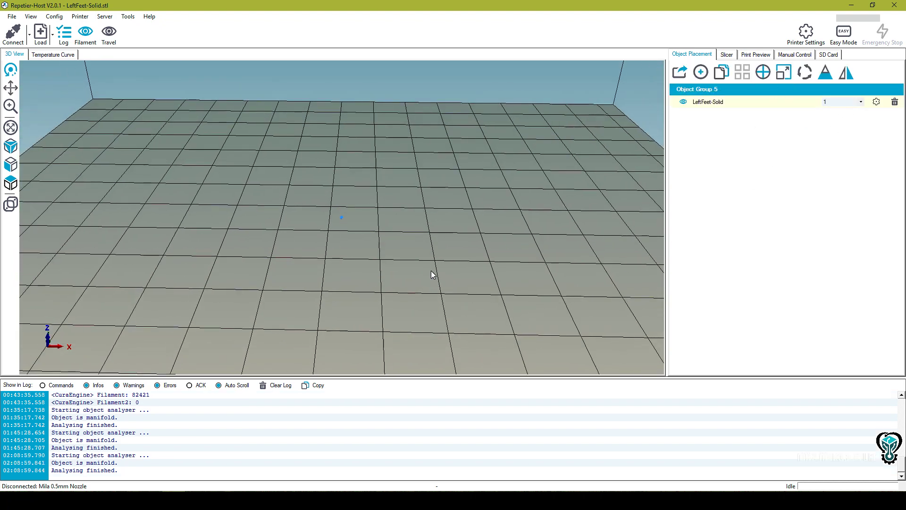
scroll(370, 221, up, 4)
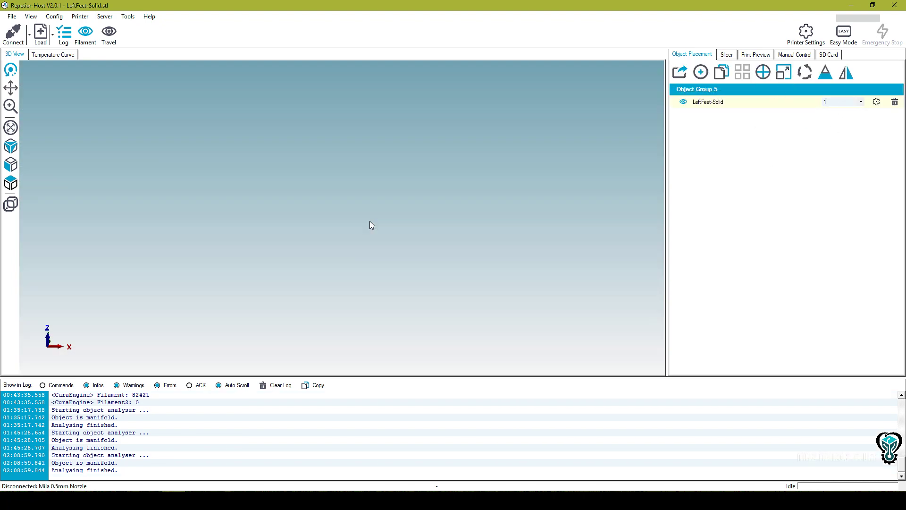
scroll(370, 221, down, 1)
drag(369, 222, 349, 228)
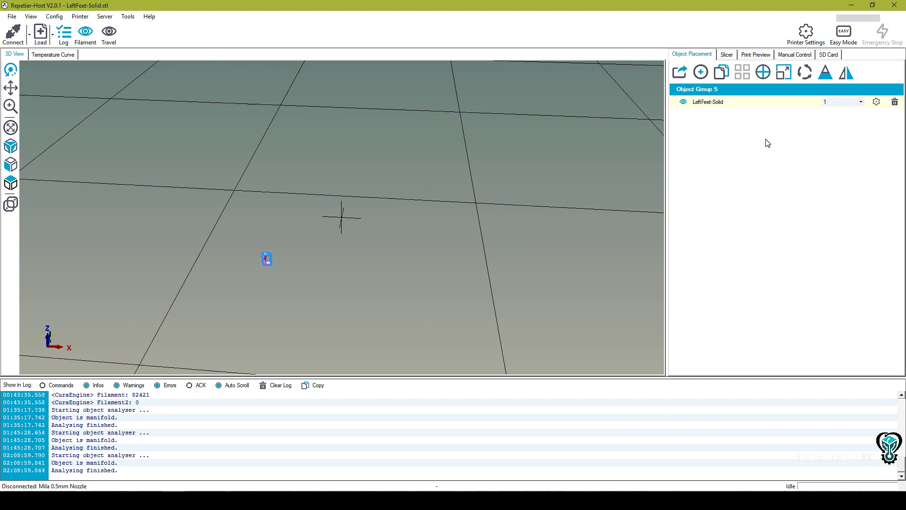
click(784, 73)
click(798, 84)
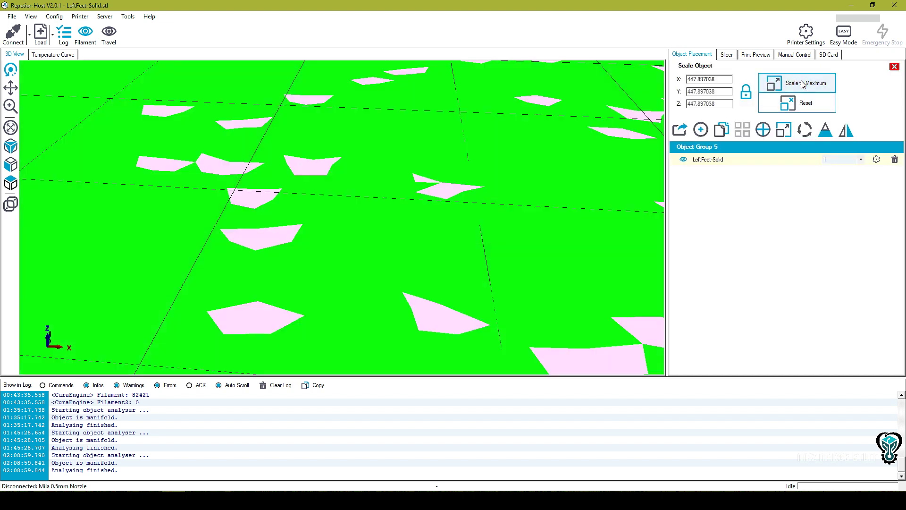
scroll(412, 231, down, 3)
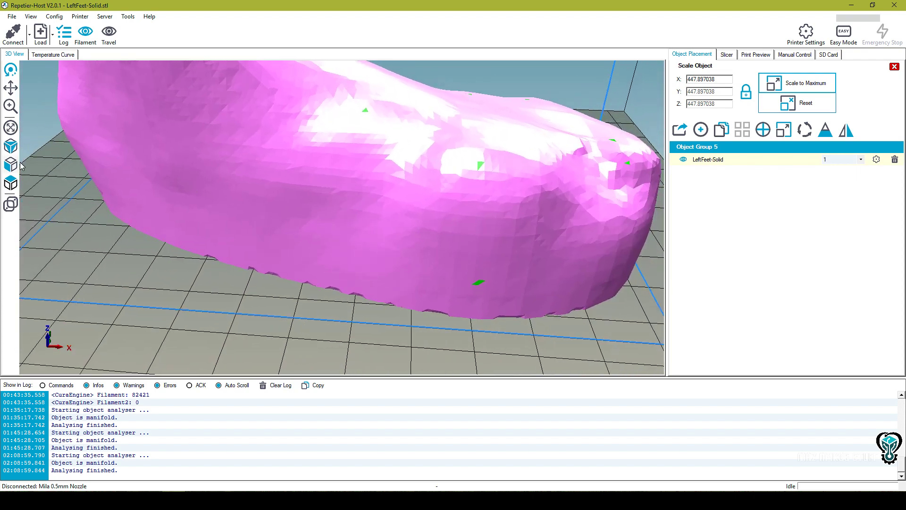
click(10, 127)
drag(254, 286, 321, 282)
- Slice the scaled foot model with CuraEngine and inspect the generated print preview from several angles
click(729, 56)
click(758, 81)
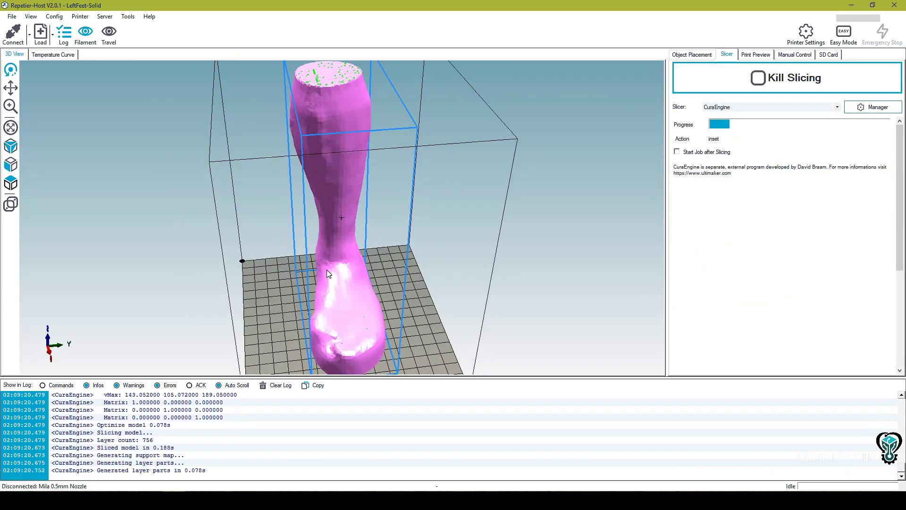
drag(567, 226, 412, 259)
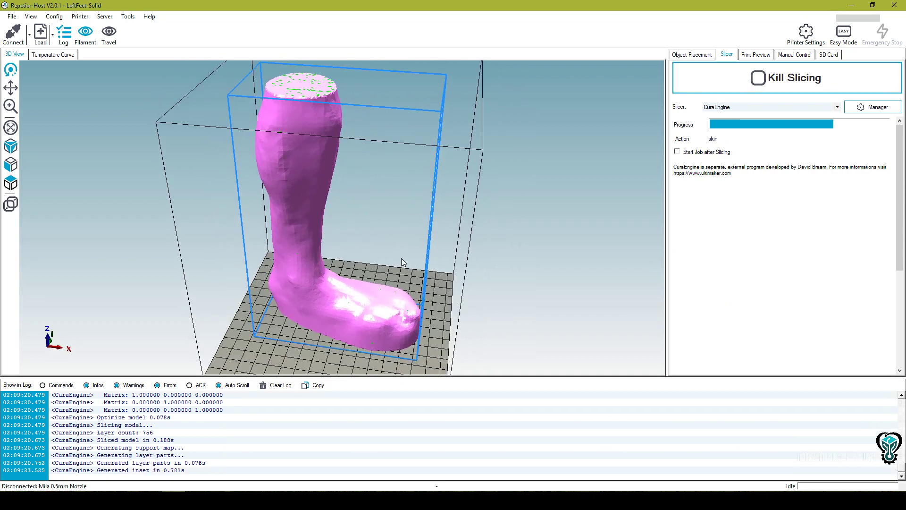
drag(337, 278, 491, 281)
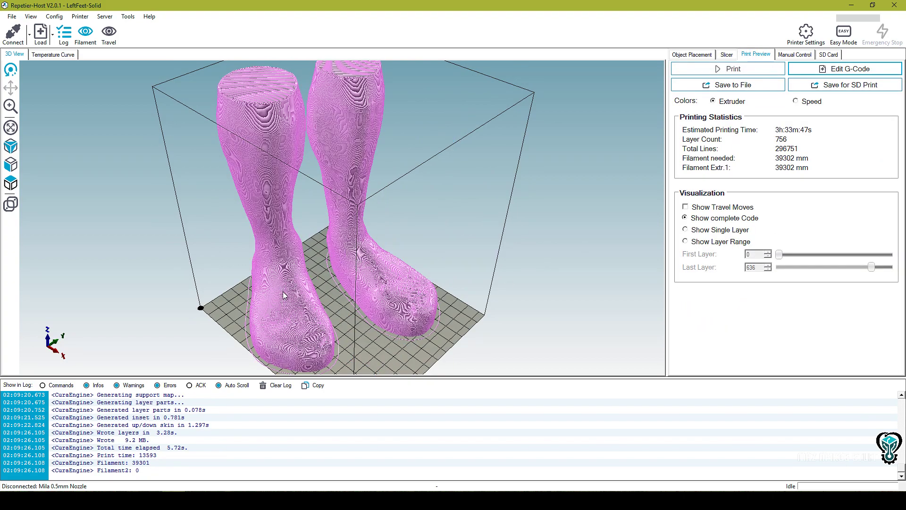
drag(284, 295, 385, 340)
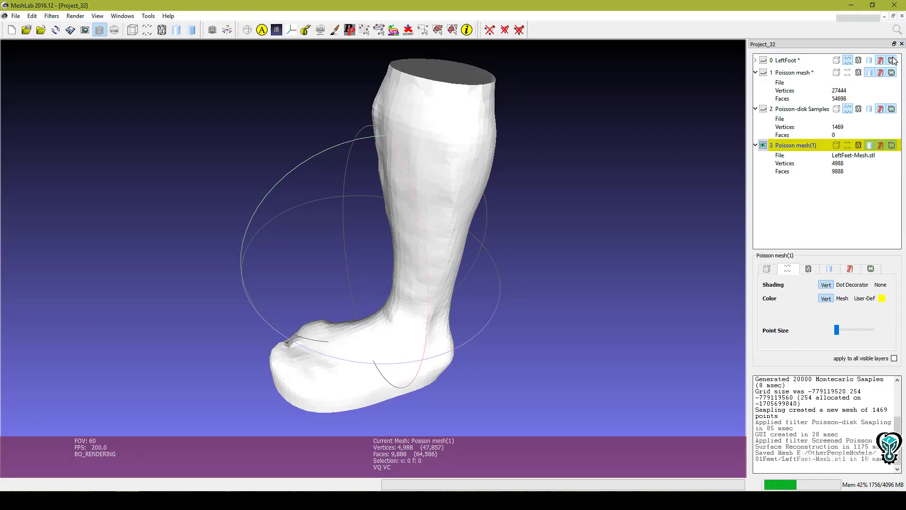
- Switch to MeshLab, close the left foot project without saving and import the RightFoot point cloud from the 01Feet folder
click(895, 4)
click(446, 266)
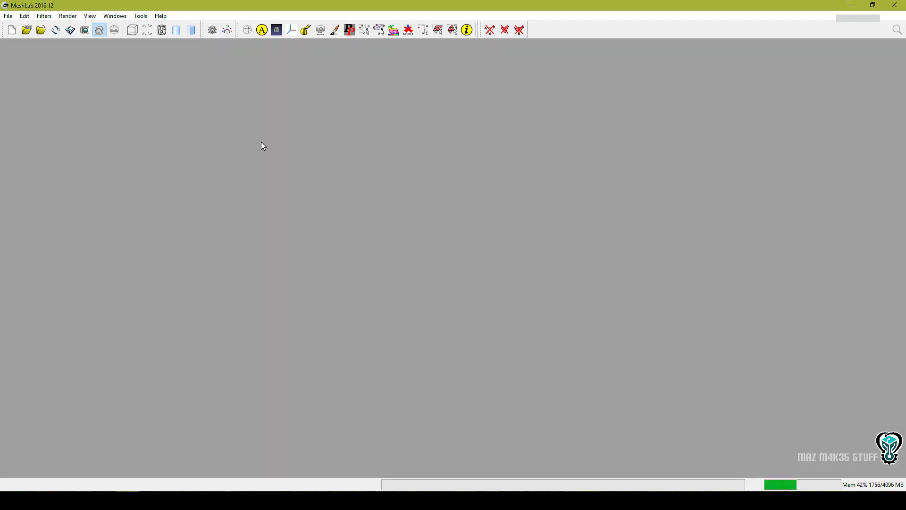
click(8, 16)
click(40, 83)
click(193, 106)
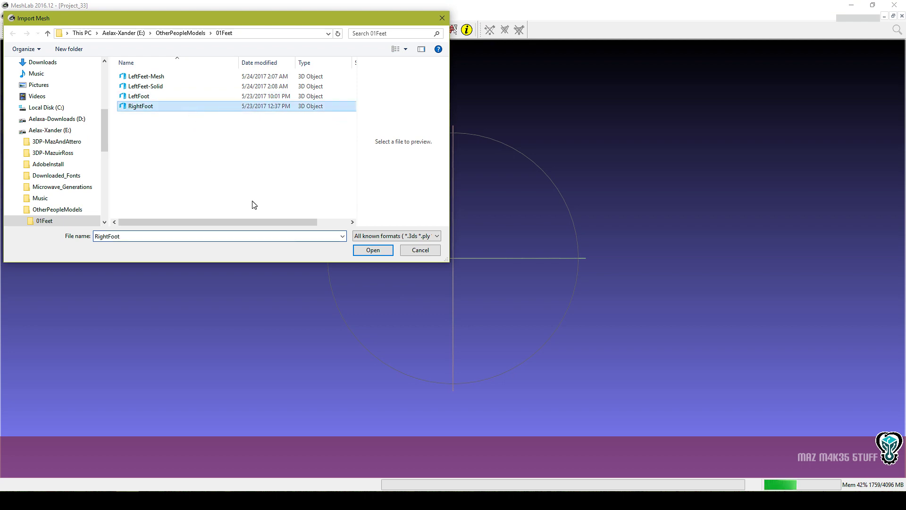
click(373, 250)
drag(458, 260, 392, 154)
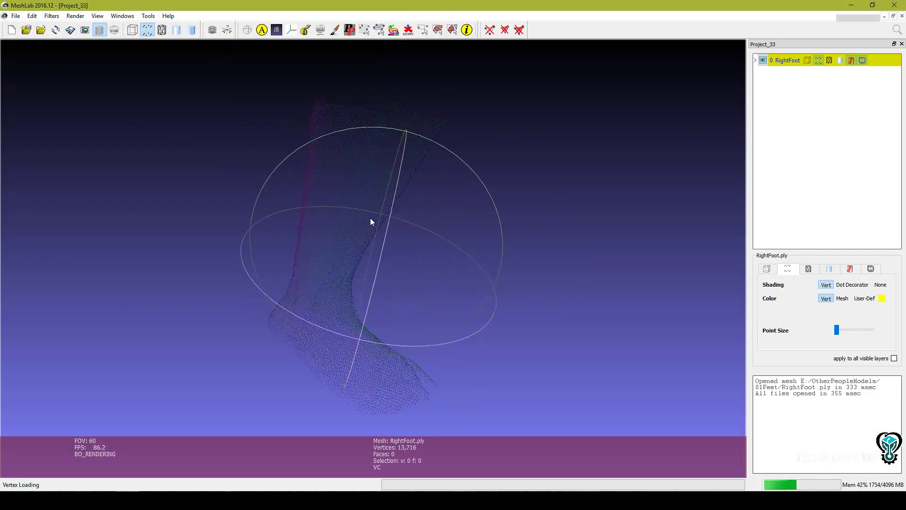
- Compute normals for the RightFoot point set with 10 neighbours and 0 smooth iterations
click(51, 16)
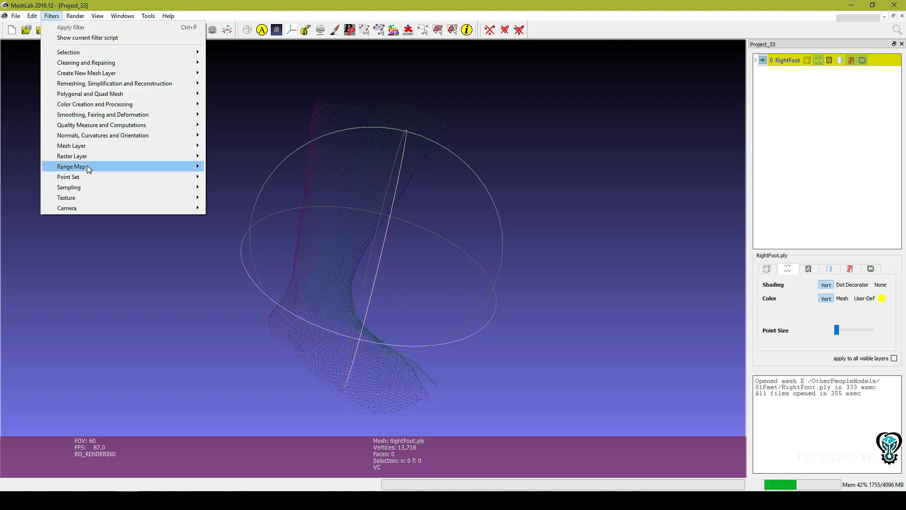
mouse_move(92, 176)
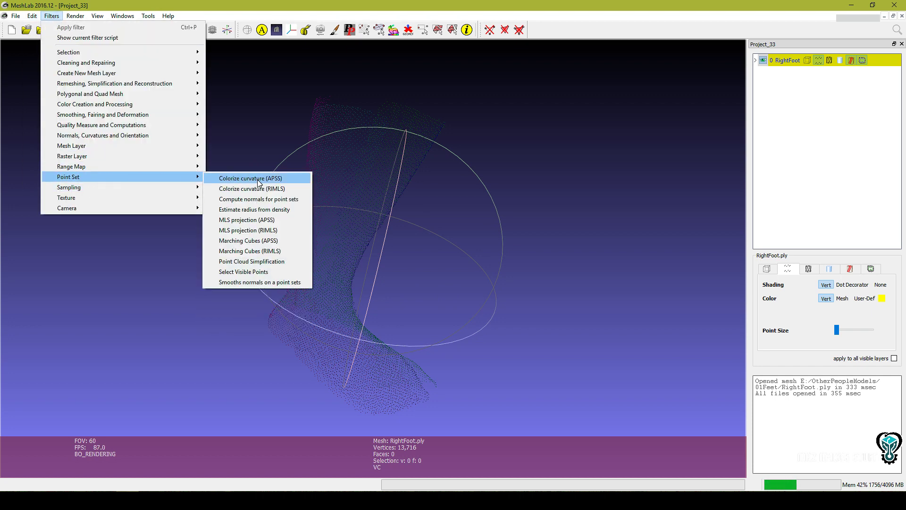
click(267, 200)
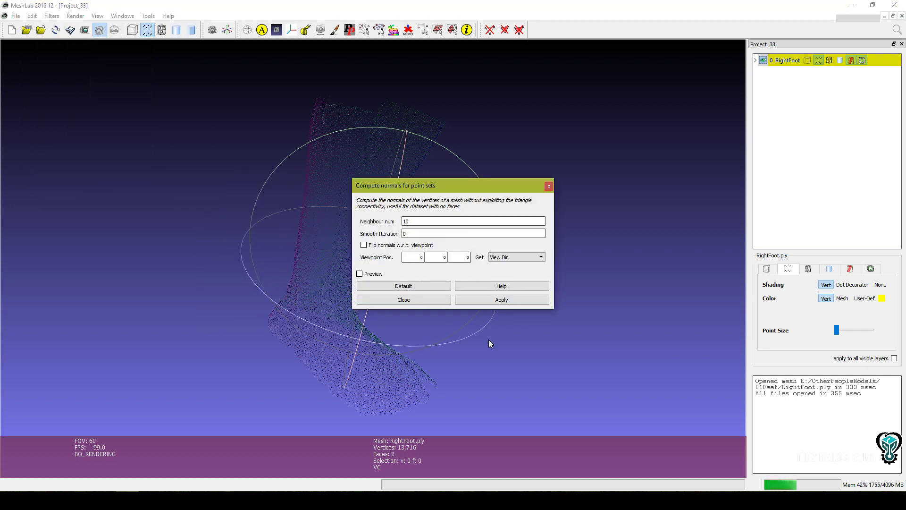
click(514, 300)
click(423, 300)
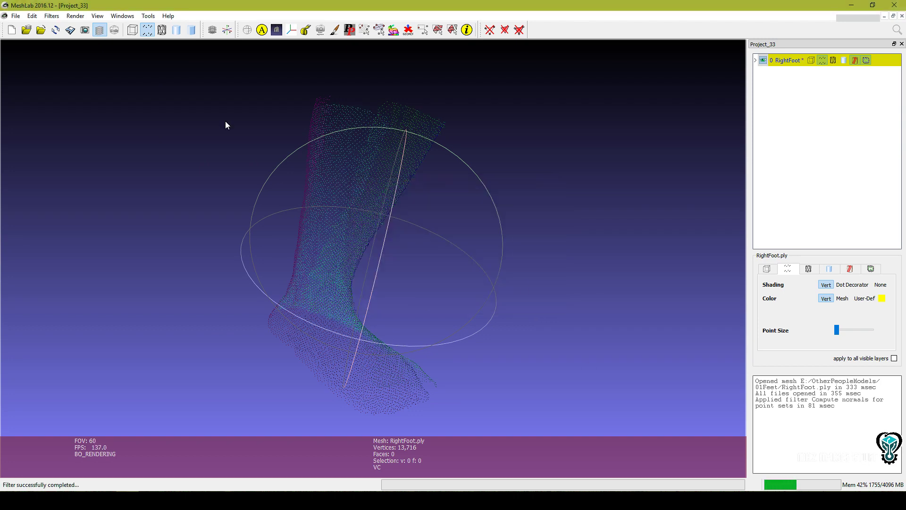
- Build a surface from the RightFoot points with Screened Poisson Surface Reconstruction at reconstruction depth 8
click(52, 15)
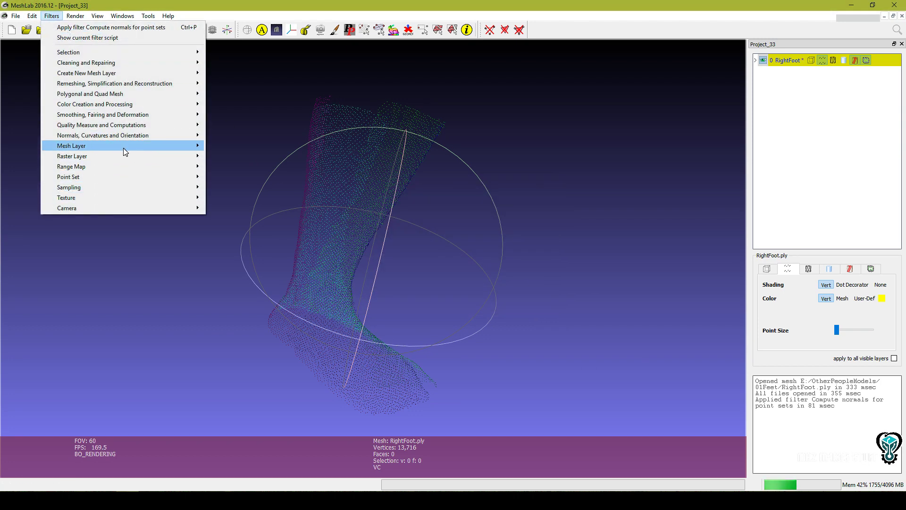
mouse_move(126, 85)
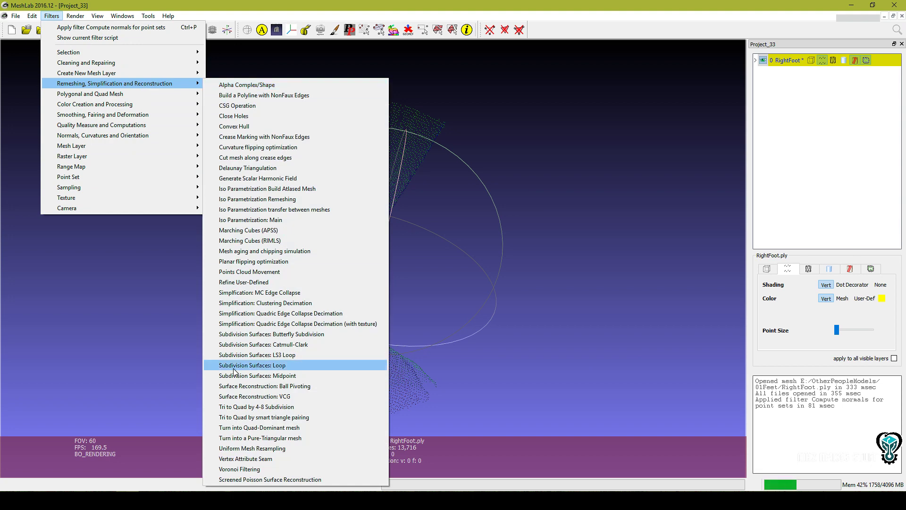
click(291, 479)
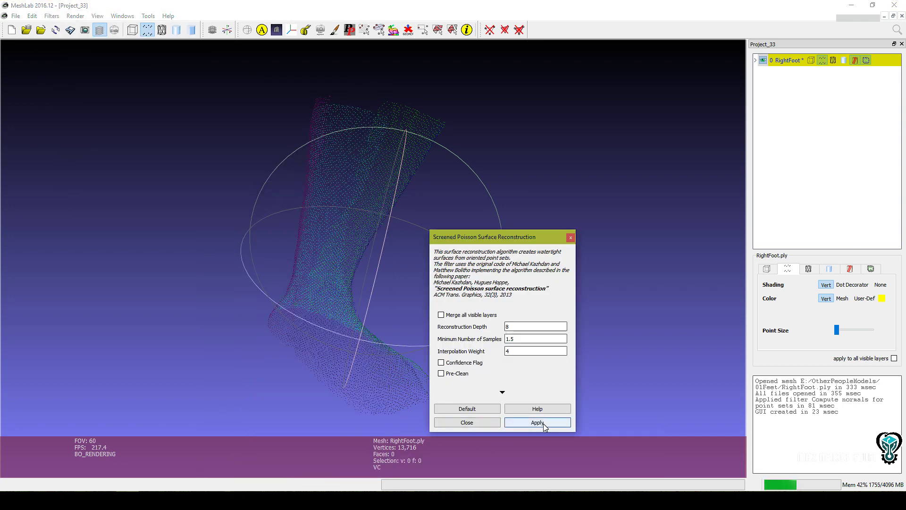
click(543, 423)
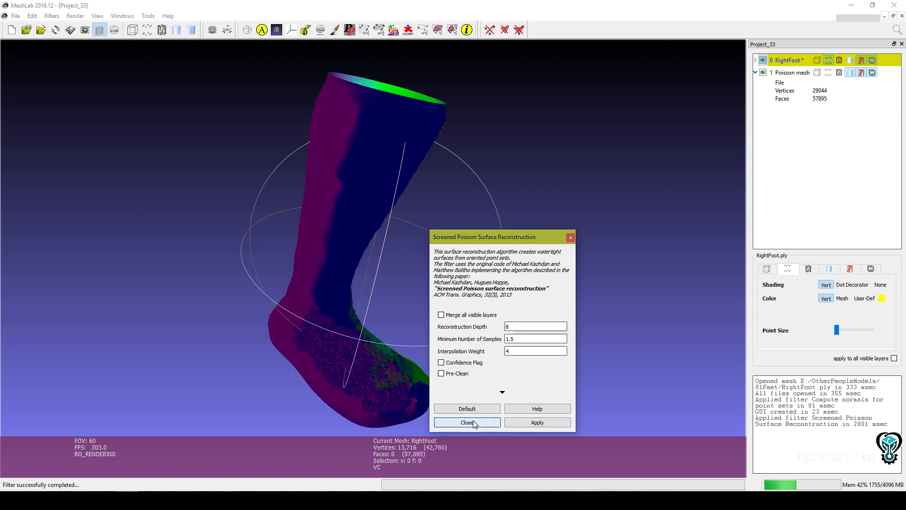
click(474, 423)
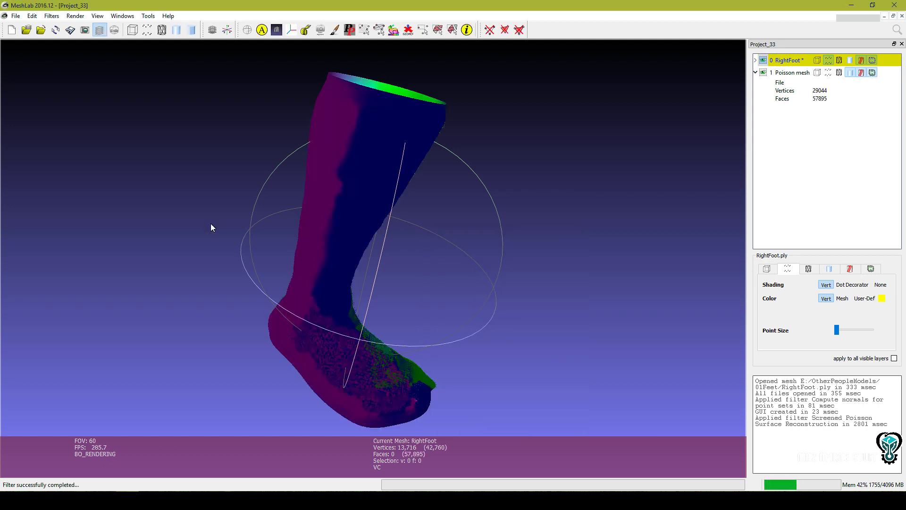
- Hide the RightFoot layer and apply Poisson-disk Sampling with 1000 samples to the Poisson mesh
click(795, 74)
click(763, 61)
click(796, 73)
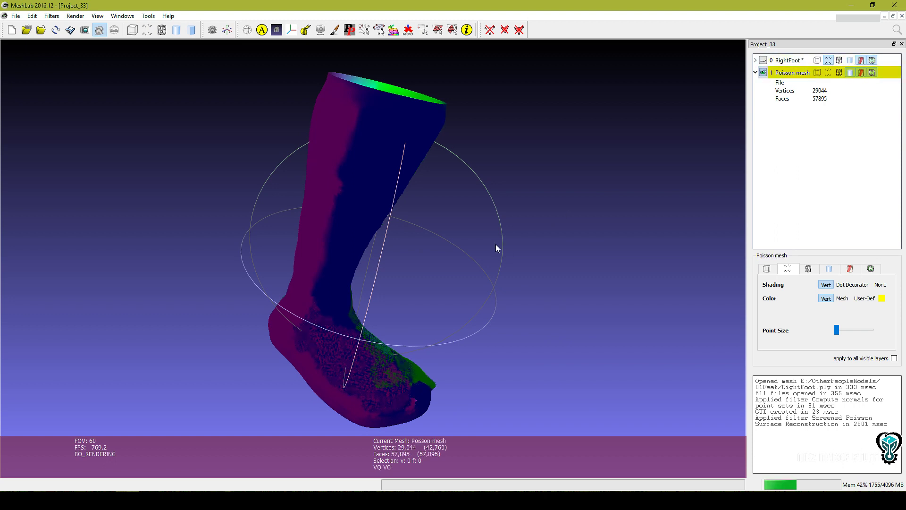
click(51, 15)
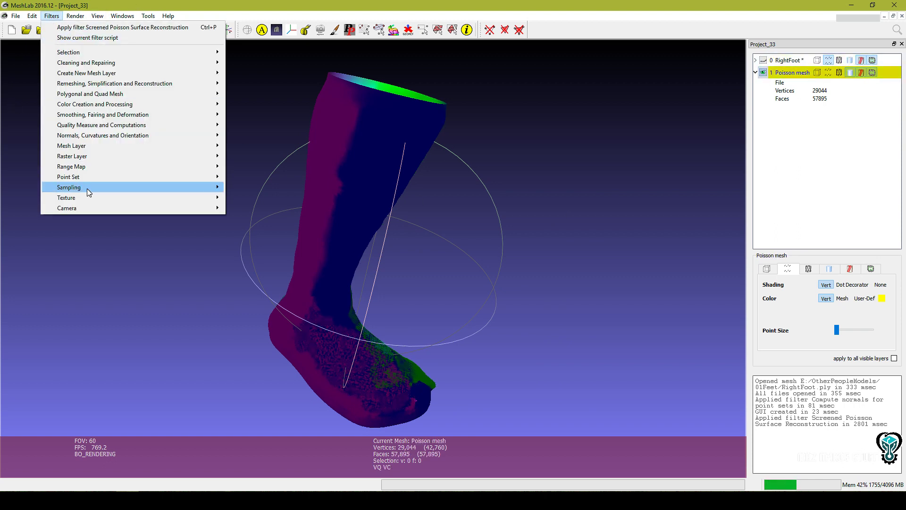
mouse_move(87, 188)
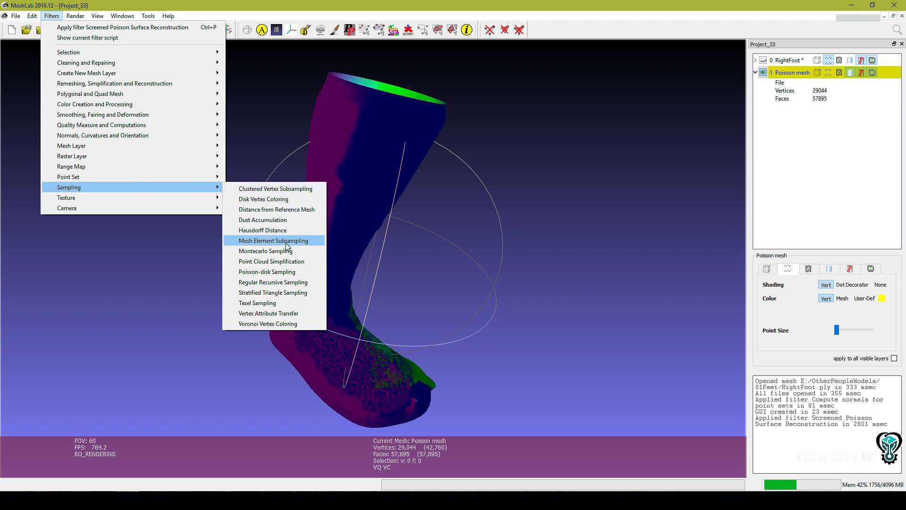
click(291, 272)
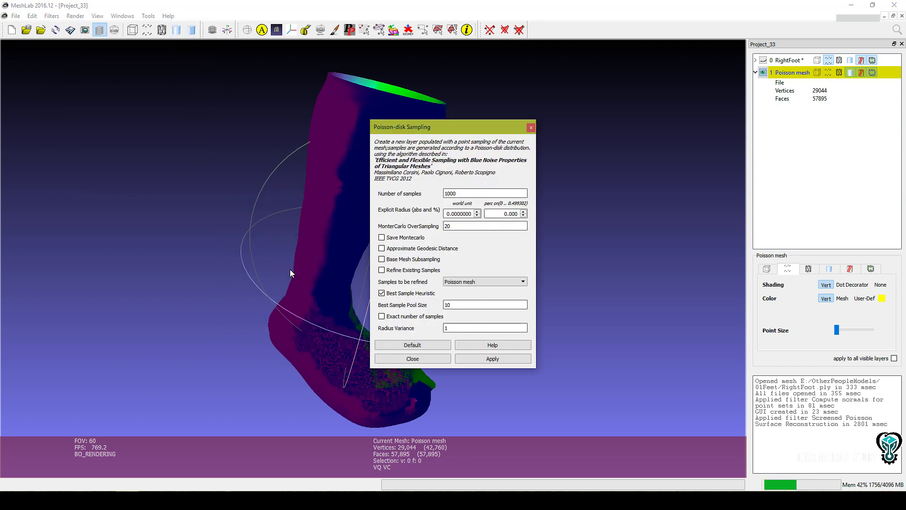
click(492, 359)
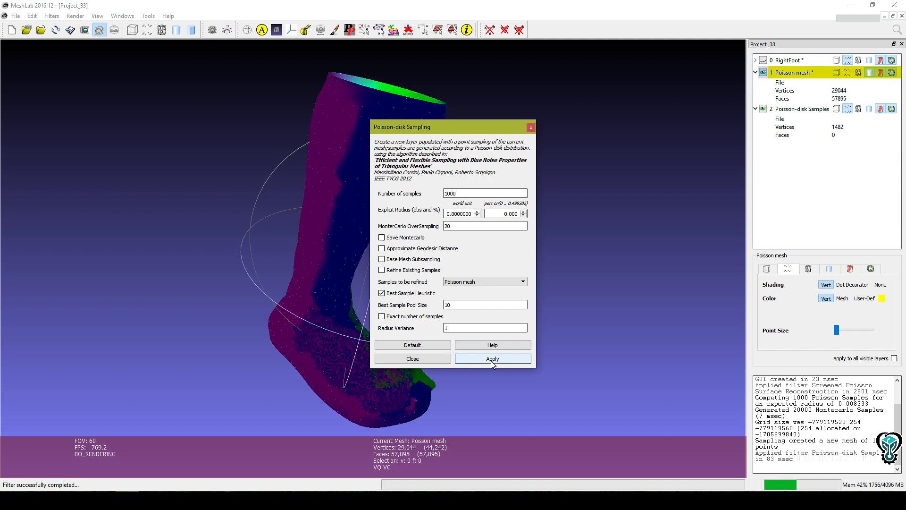
click(421, 360)
- Hide the first Poisson mesh and run Screened Poisson Surface Reconstruction on the Poisson-disk Samples layer at reconstruction depth 8
click(802, 110)
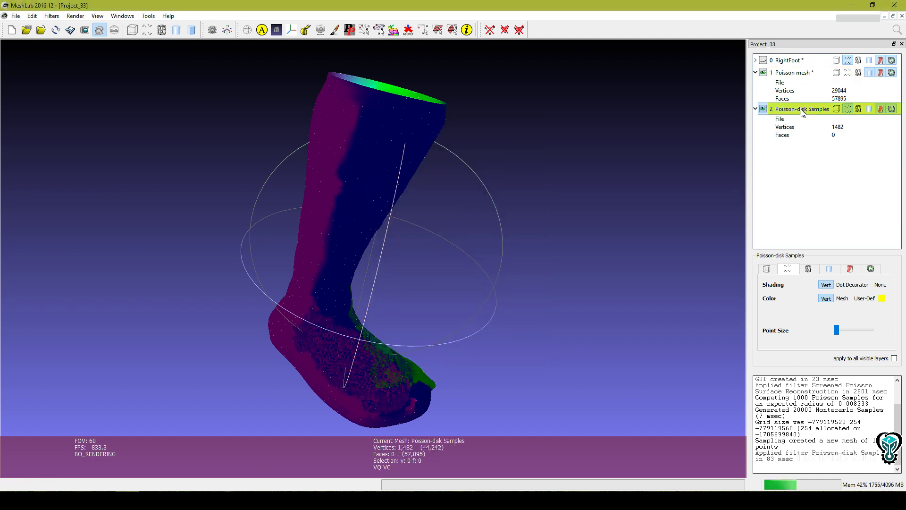
click(763, 73)
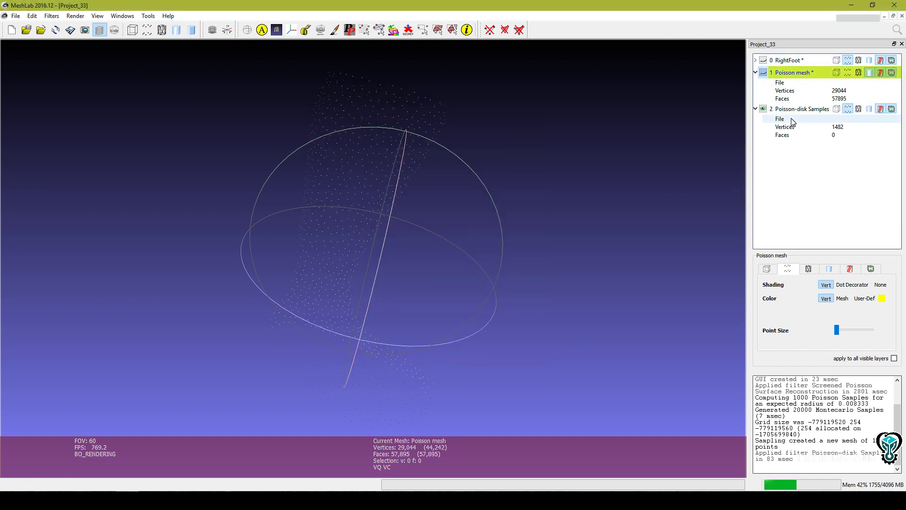
click(53, 17)
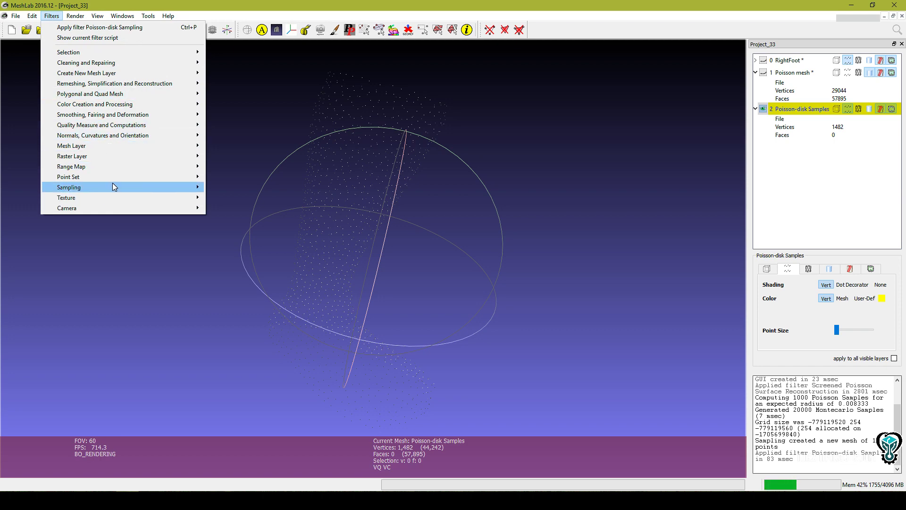
mouse_move(95, 84)
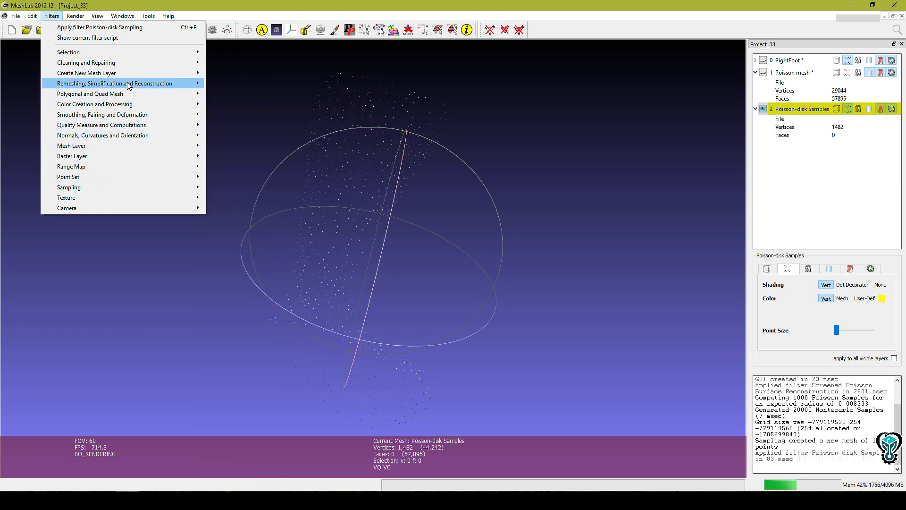
click(300, 479)
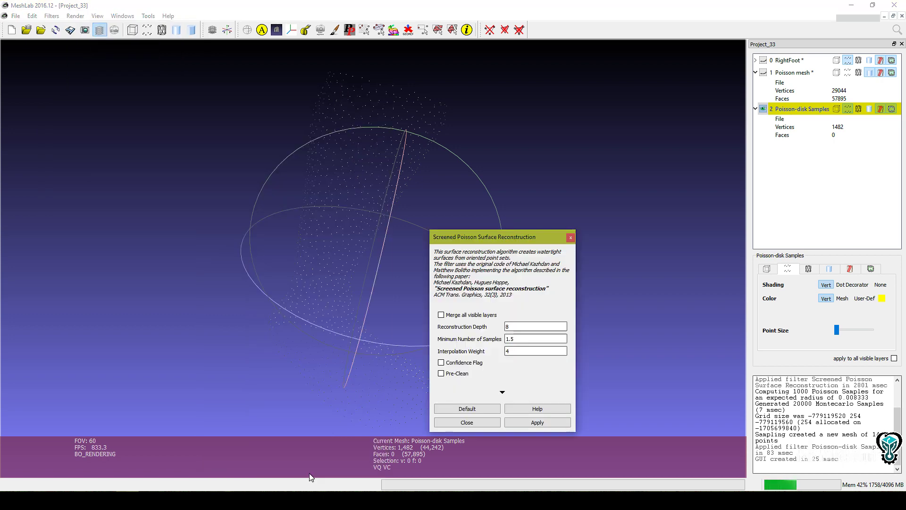
click(537, 423)
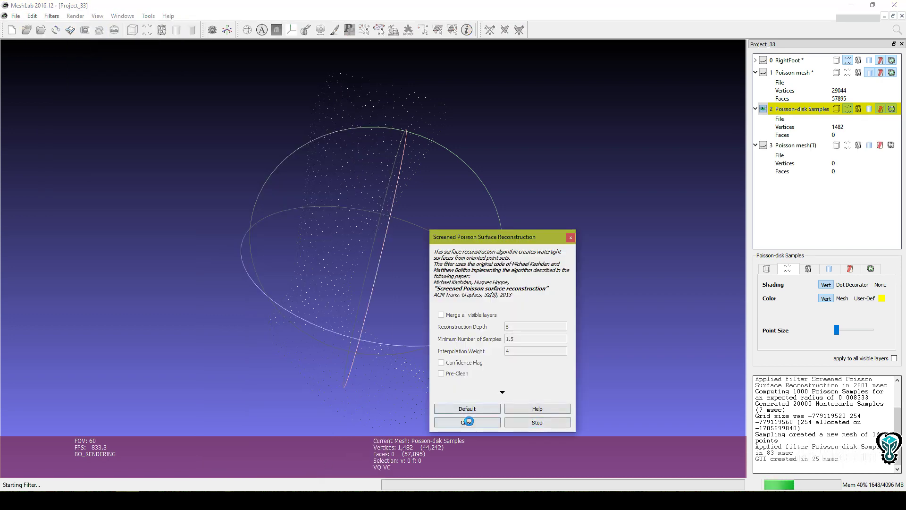
click(467, 423)
drag(571, 310, 505, 303)
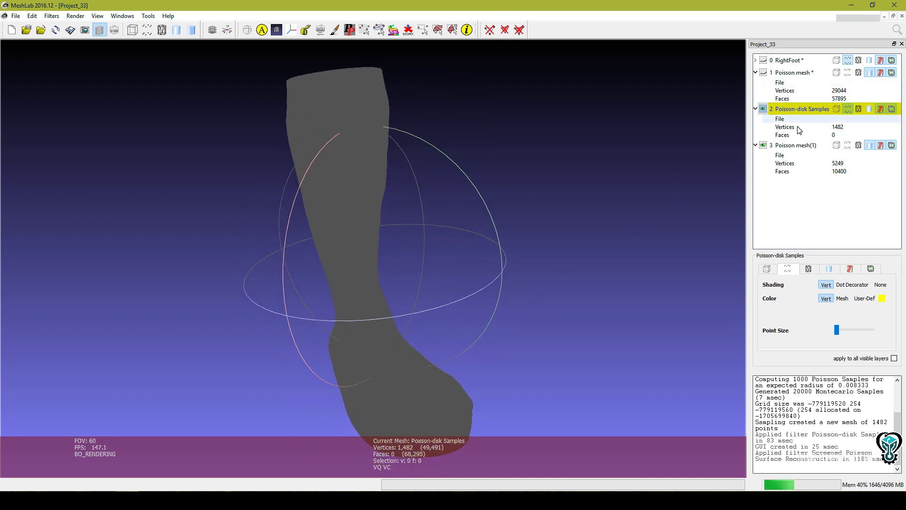
- Hide the Poisson-disk Samples layer and export the Poisson mesh(1) layer as RightFeet-Mesh.stl in the 01Feet folder with the default saving options
click(805, 145)
click(765, 109)
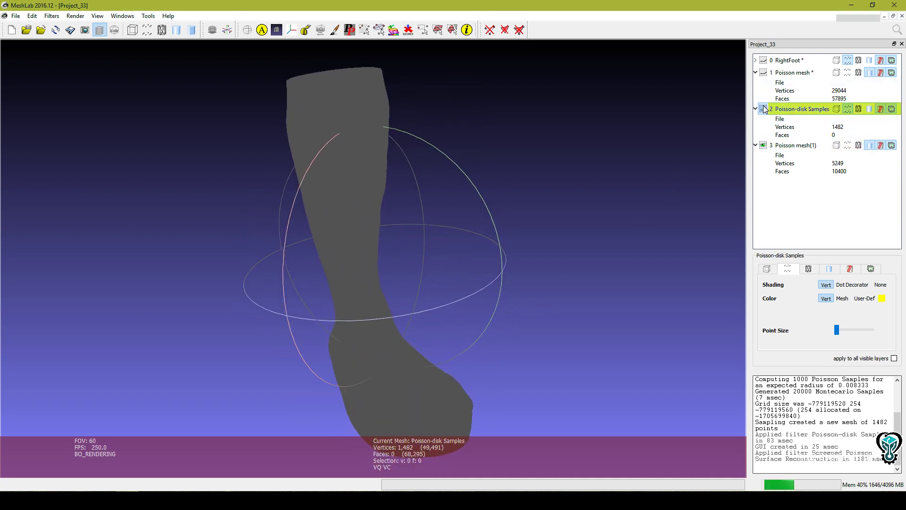
click(802, 146)
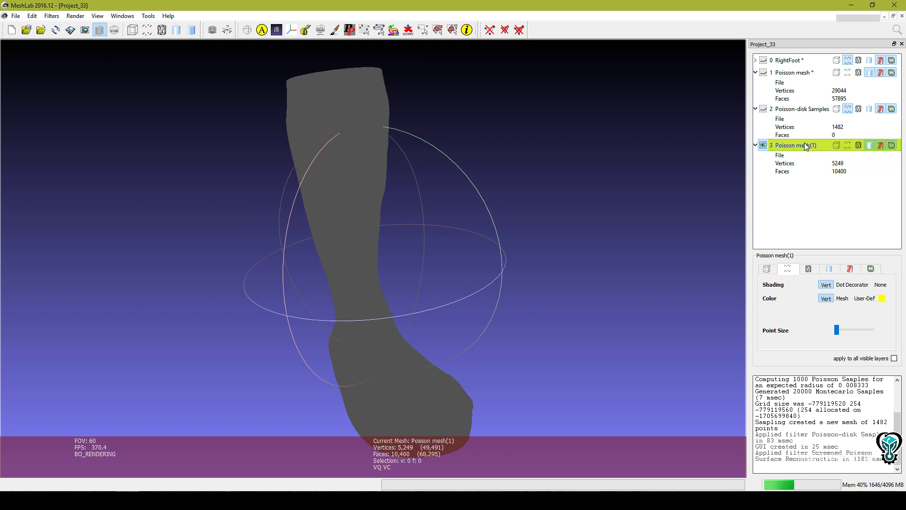
click(16, 18)
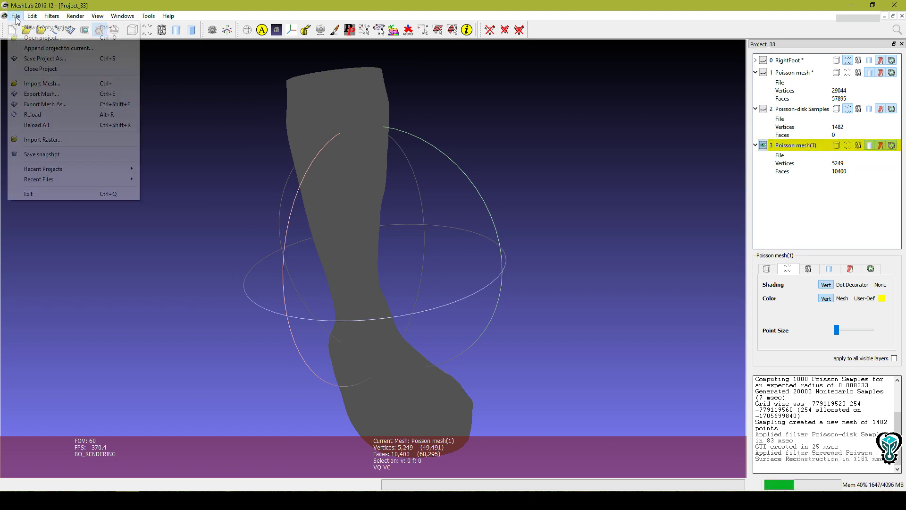
click(69, 103)
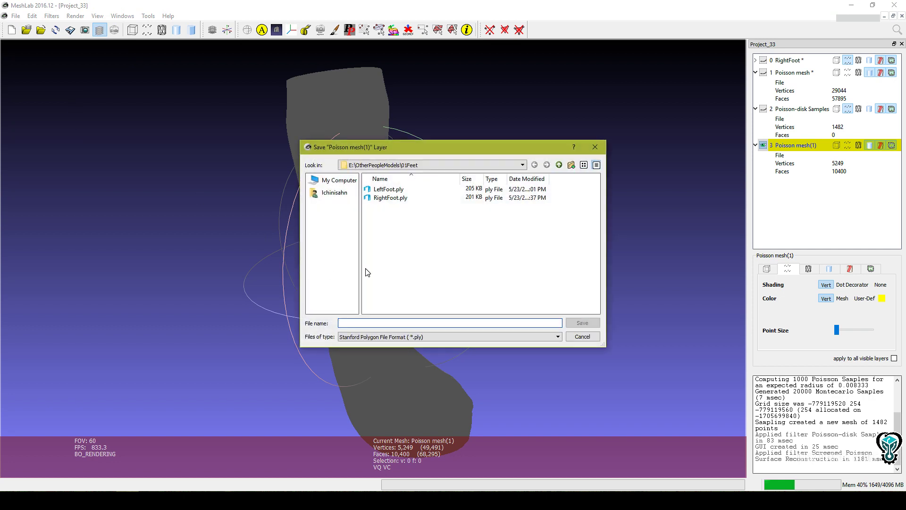
click(401, 336)
click(397, 357)
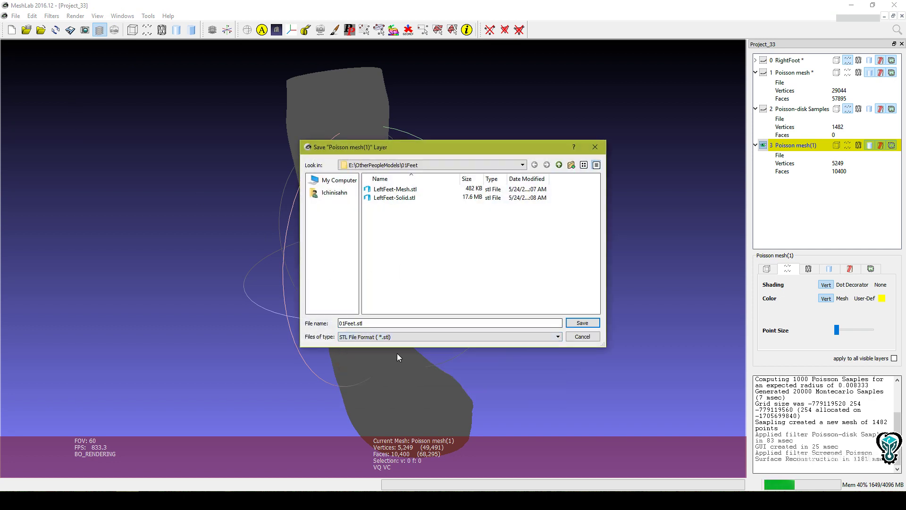
click(395, 189)
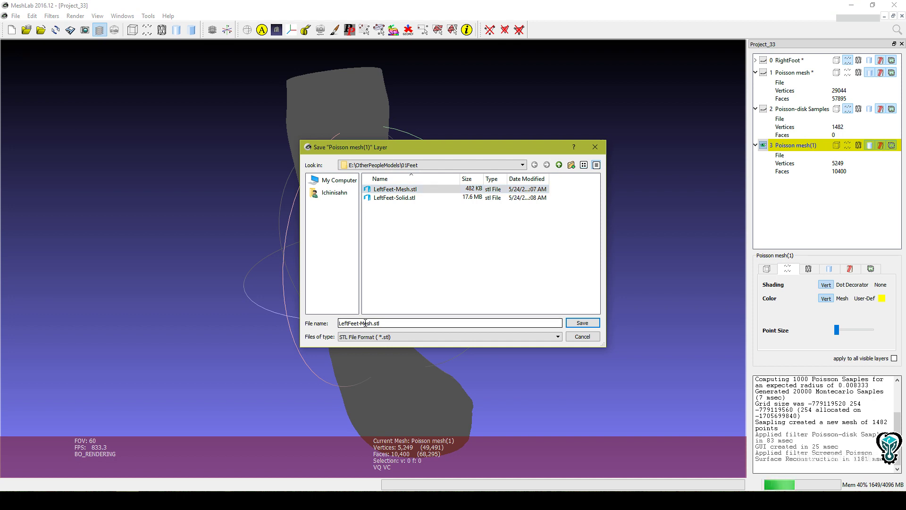
key(Delete)
key(Delete)
key(Delete)
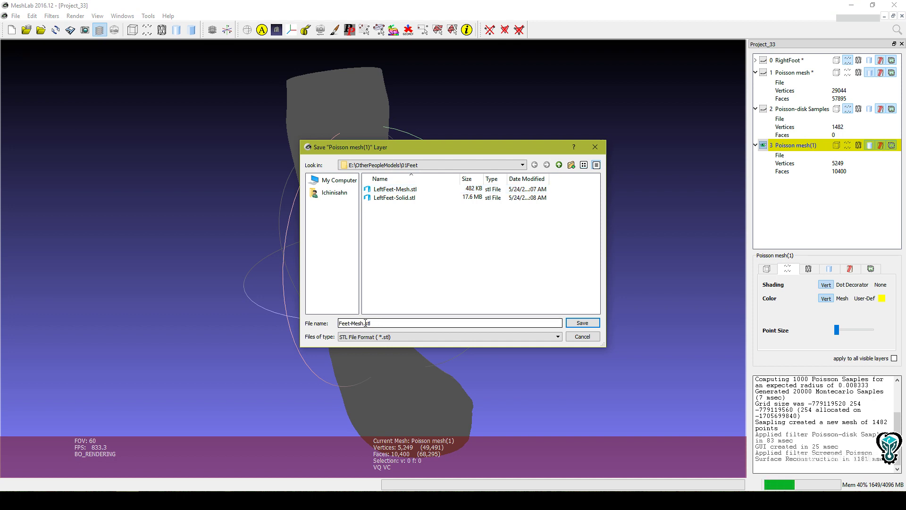
text(Right)
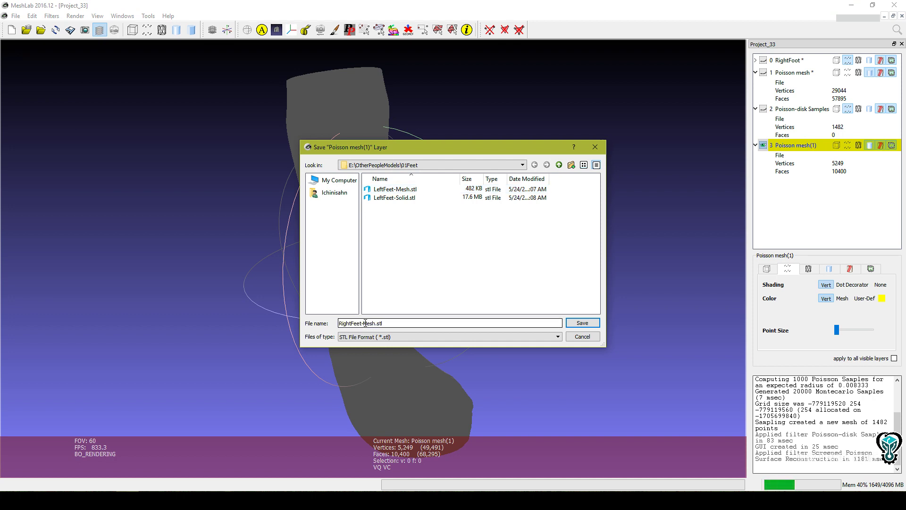
click(583, 322)
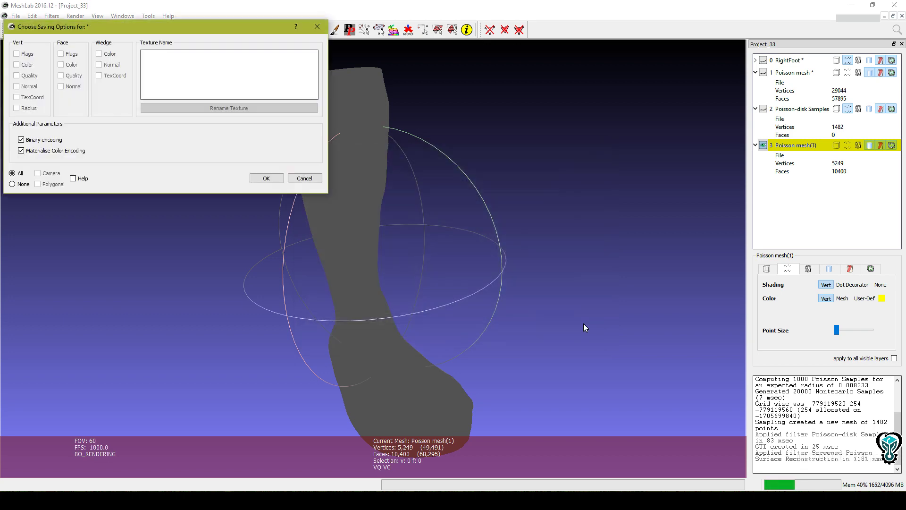
click(266, 178)
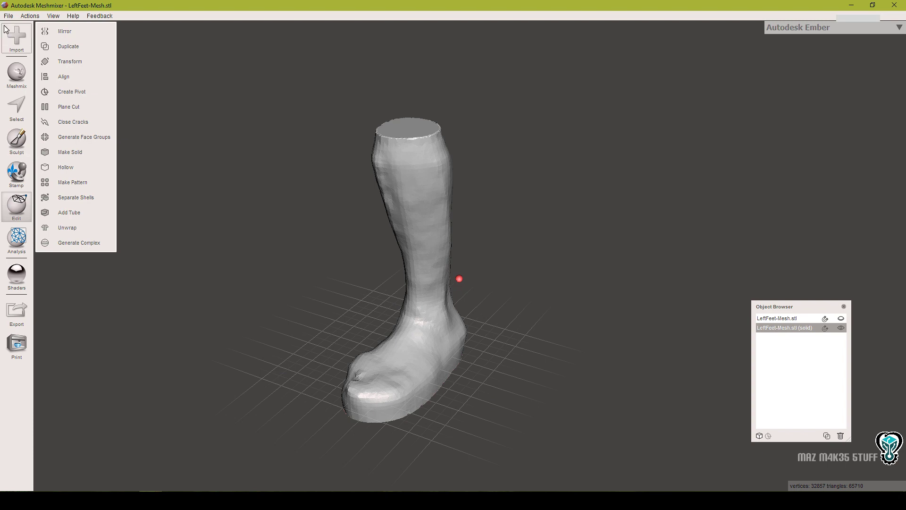
- Switch to Meshmixer and import RightFeet-Mesh from the 01Feet folder, keeping the left foot objects in the scene
click(28, 46)
click(477, 258)
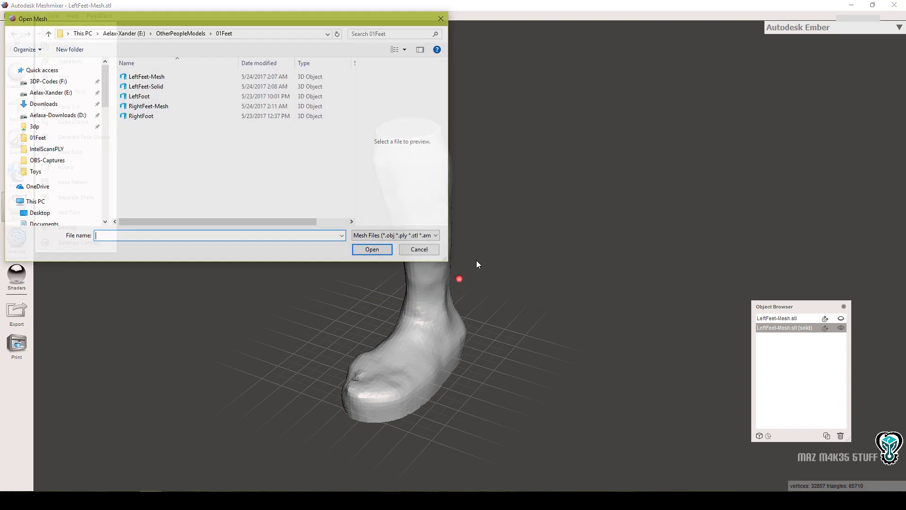
click(191, 107)
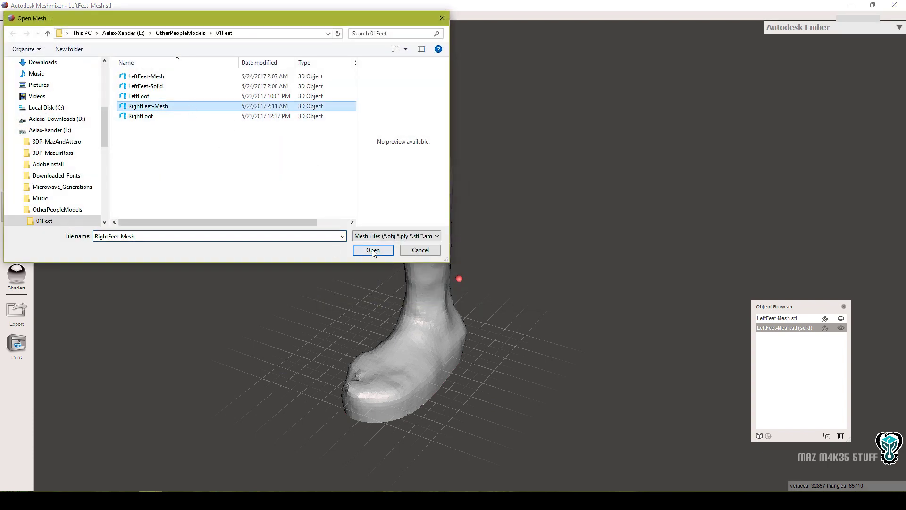
click(373, 250)
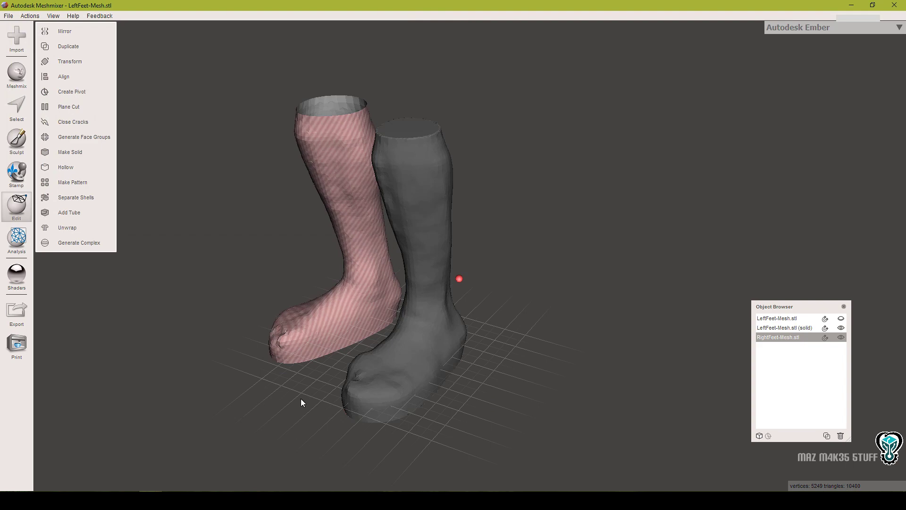
- Compare the right foot mesh with the original left foot mesh, and hide both left foot objects
right_drag(303, 402, 320, 325)
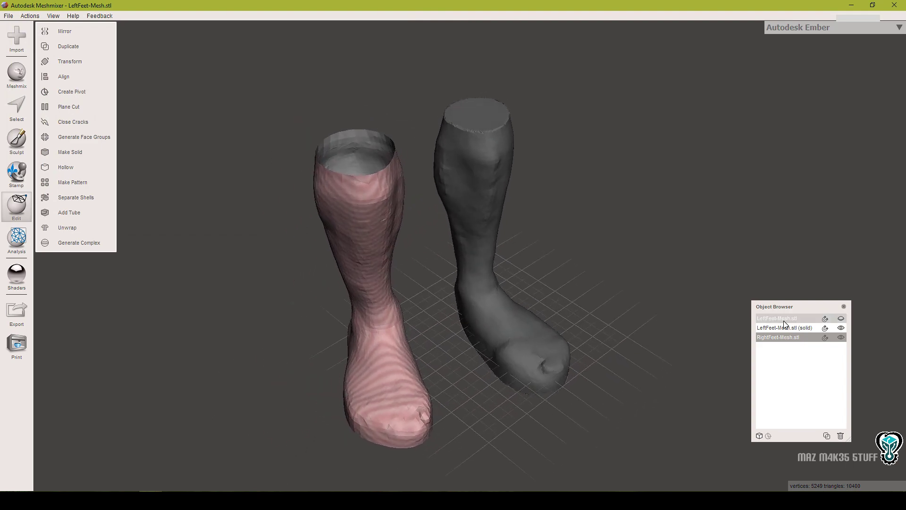
click(841, 328)
right_drag(462, 386, 388, 250)
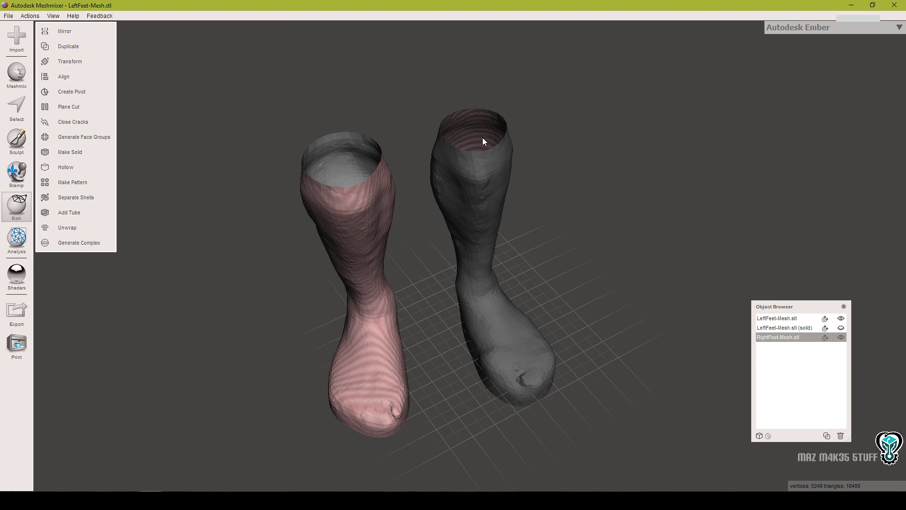
right_drag(441, 363, 368, 229)
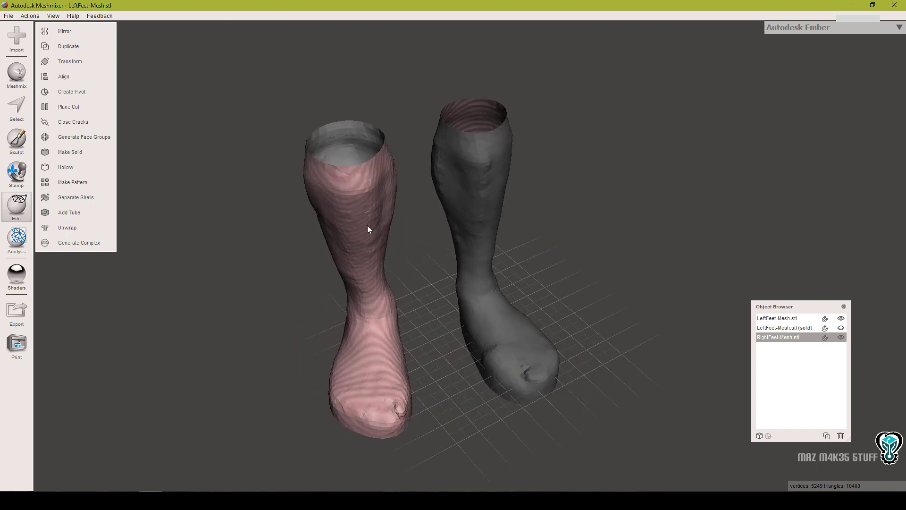
click(841, 318)
click(841, 318)
click(841, 318)
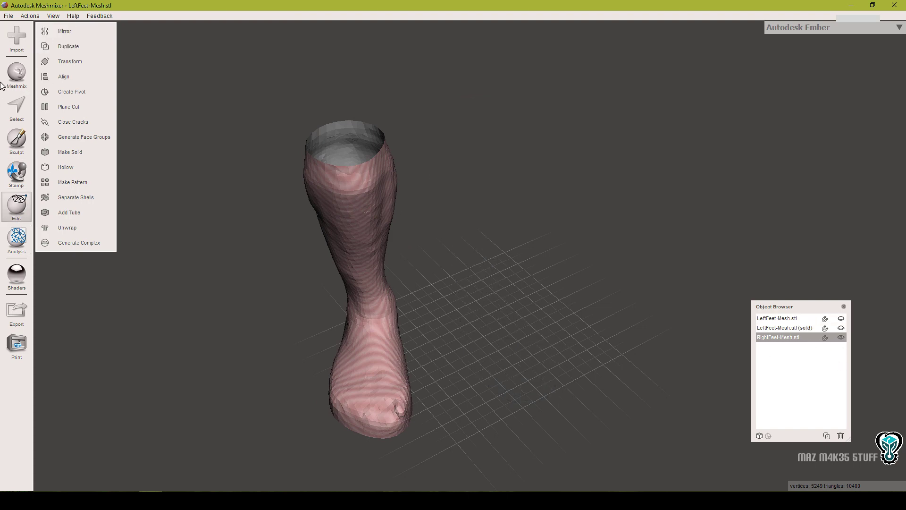
- Select the whole RightFeet mesh and flip its normals, checking it against the temporarily shown left foot mesh
click(22, 111)
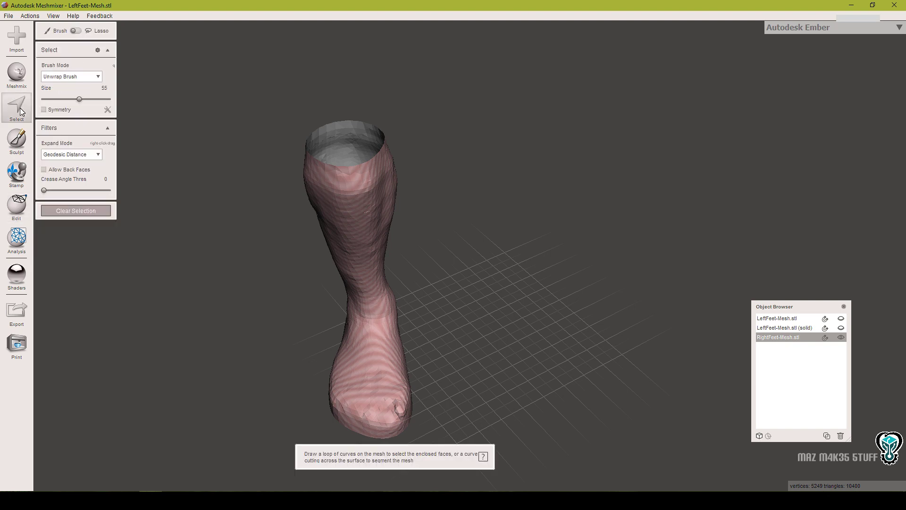
double_click(344, 155)
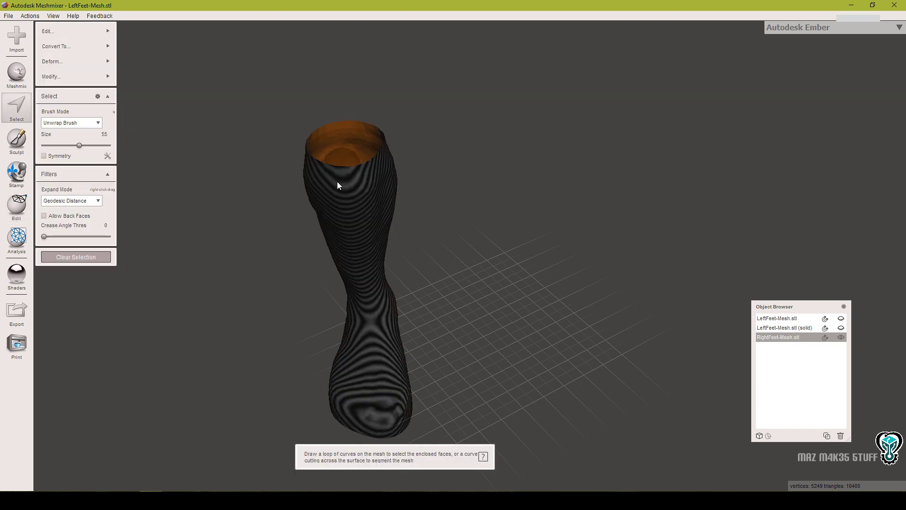
mouse_move(99, 31)
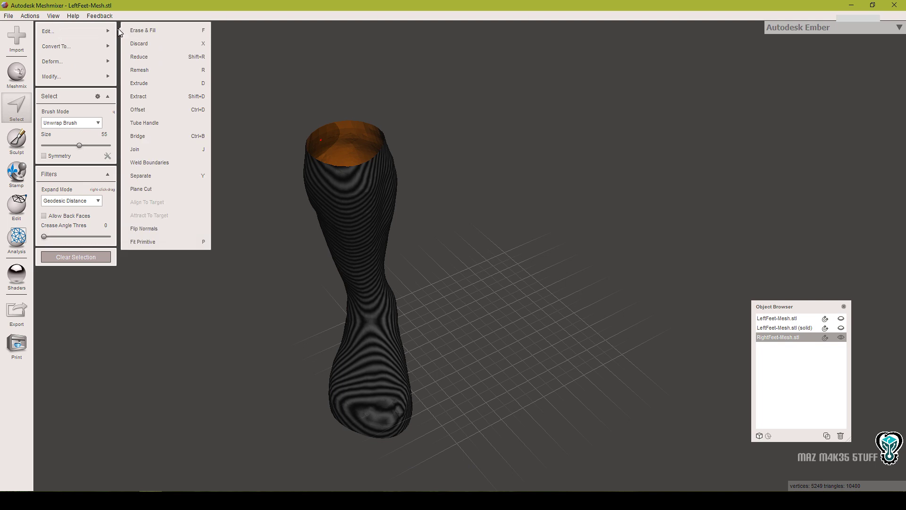
click(159, 228)
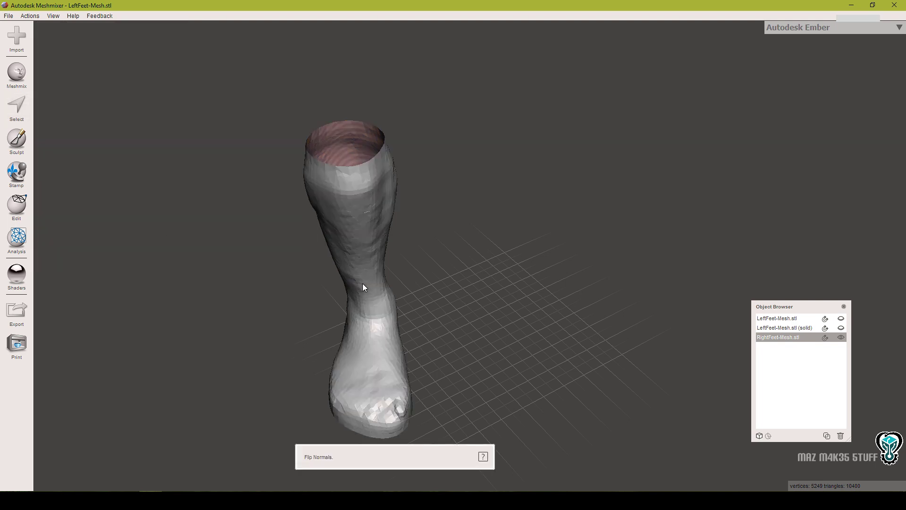
click(841, 318)
right_drag(577, 270, 600, 283)
click(844, 319)
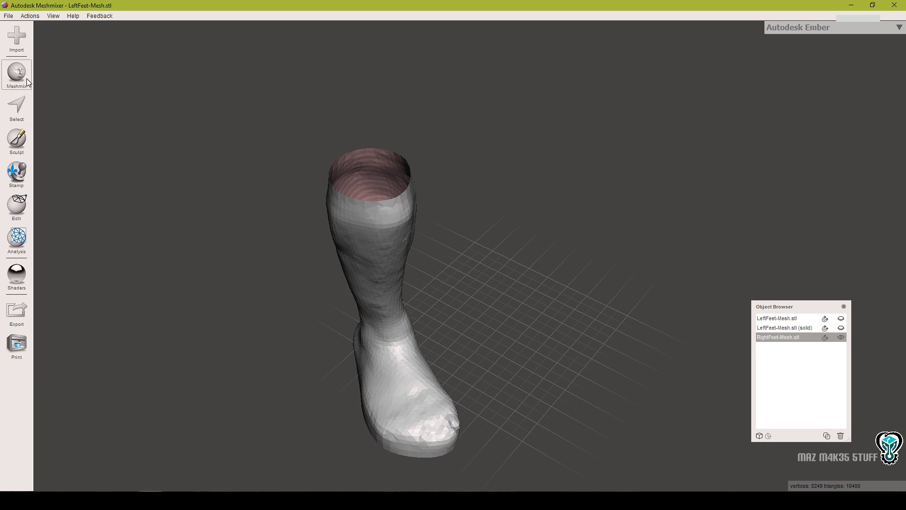
- Convert the right foot mesh with Make Solid, using the Accurate solid type with solid accuracy and mesh density 128
click(17, 206)
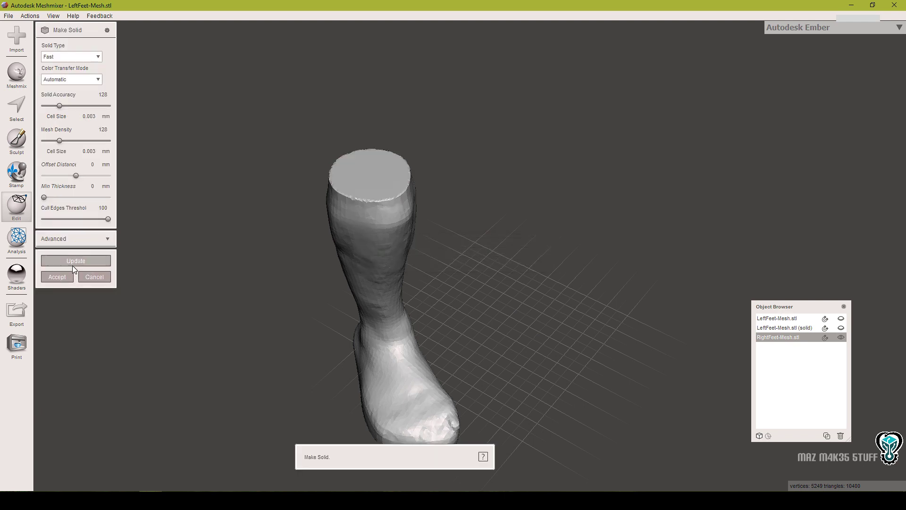
click(72, 57)
click(68, 65)
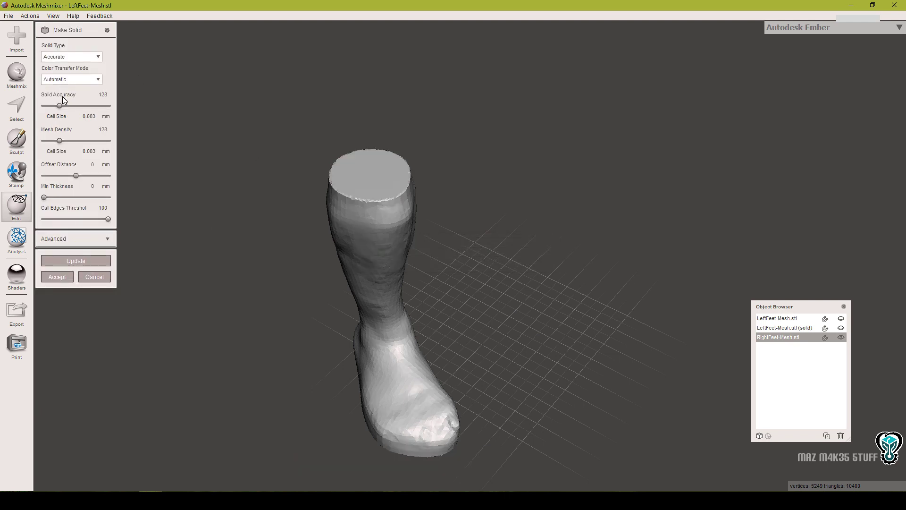
click(56, 273)
right_drag(475, 290, 282, 171)
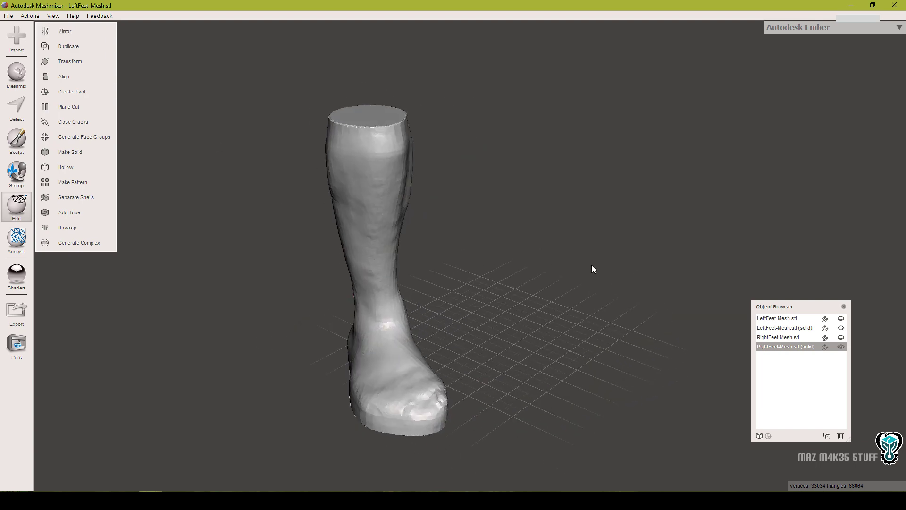
right_drag(443, 289, 490, 276)
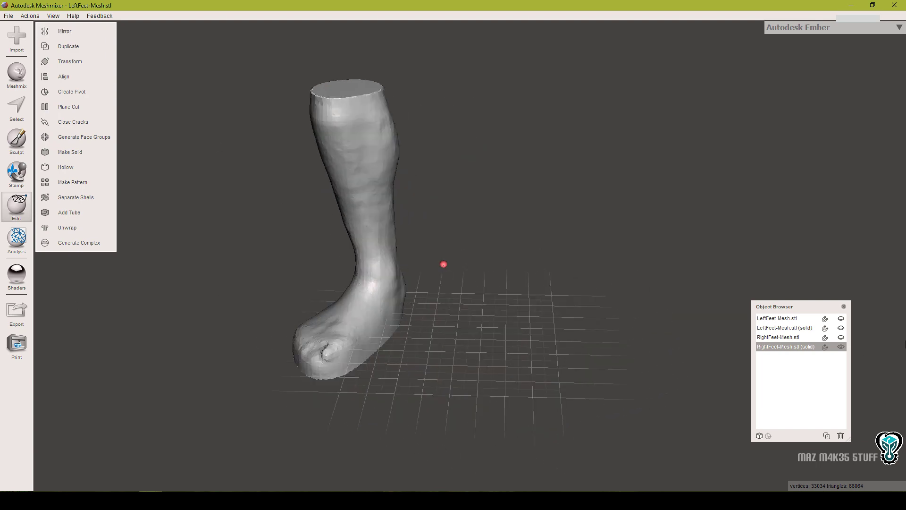
- Export the right foot solid to the 01Feet folder as RightFeet-Solid in STL ASCII format
click(27, 314)
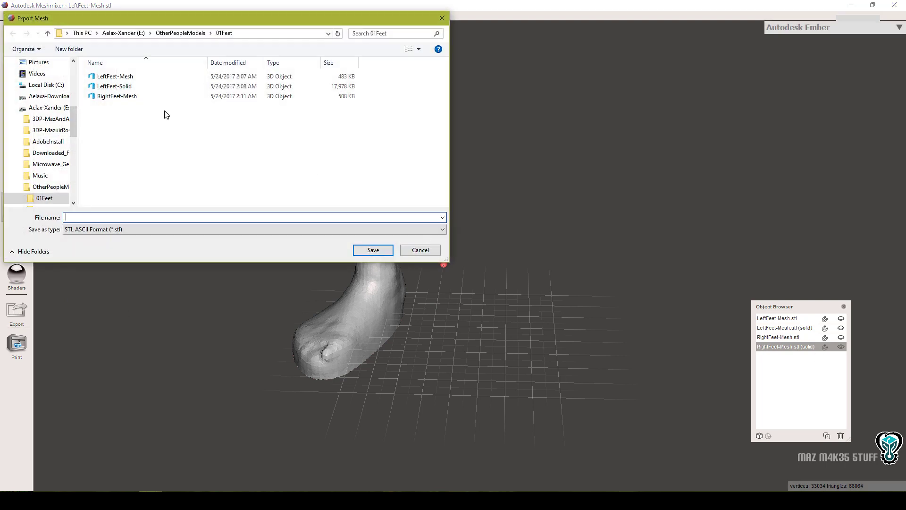
click(161, 97)
click(153, 217)
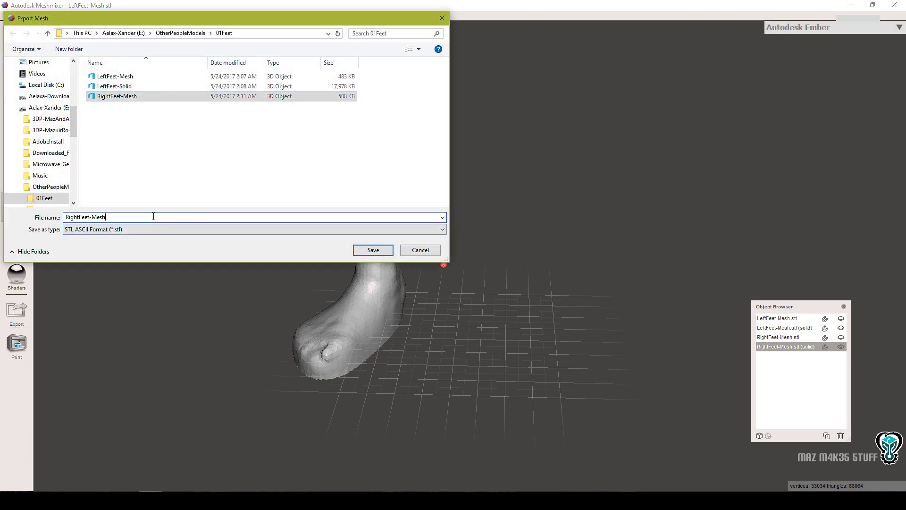
key(BackSpace)
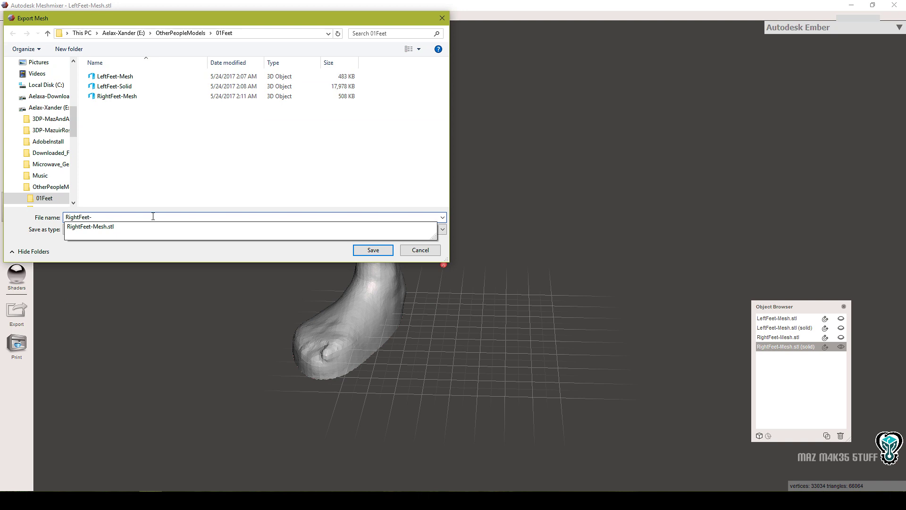
text(Solid)
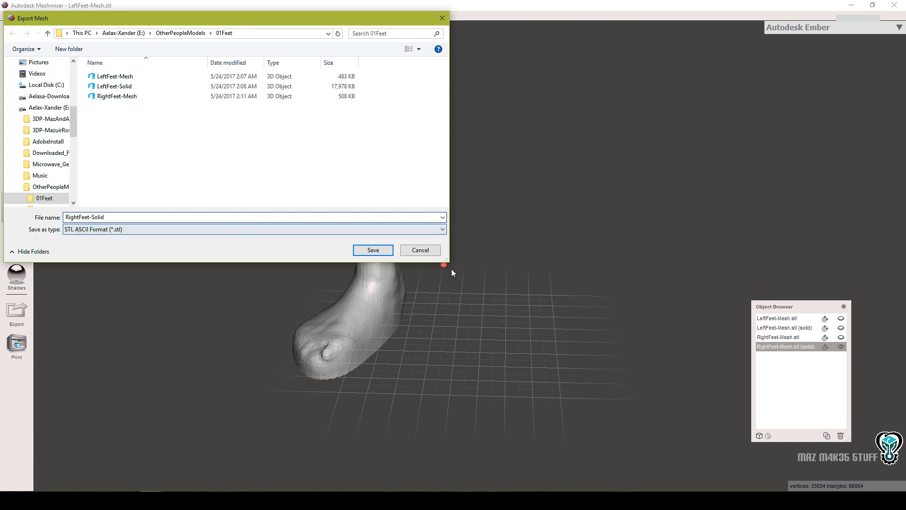
click(357, 247)
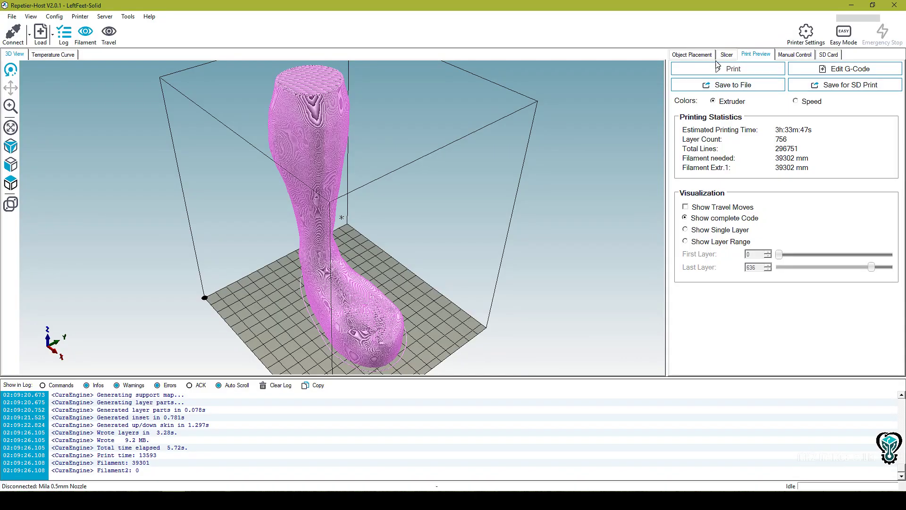
- Switch to Repetier-Host, add RightFeet-Solid to the object placement, and move the left foot aside to make room on the bed
click(705, 56)
click(701, 71)
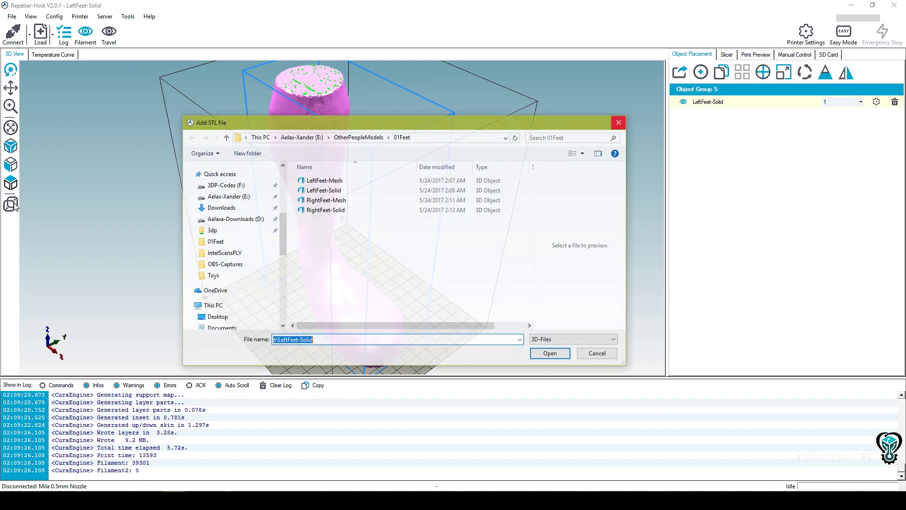
click(381, 210)
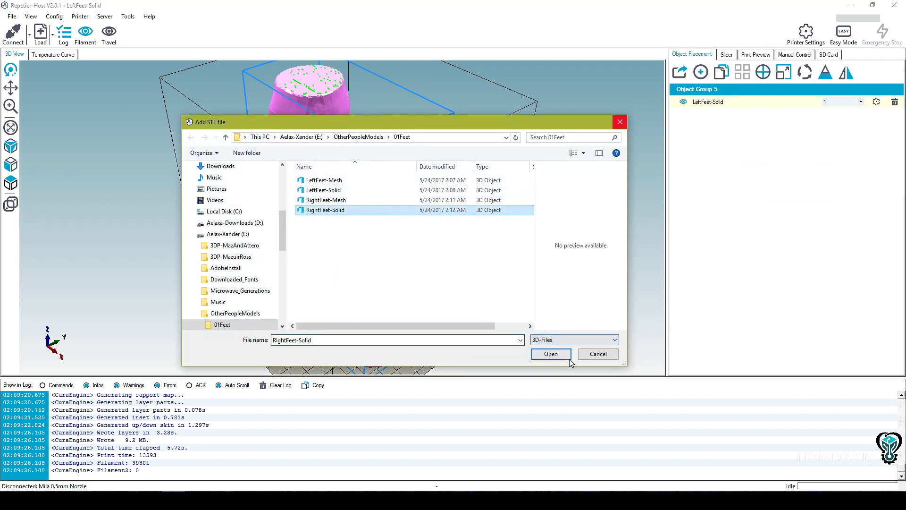
double_click(382, 210)
drag(449, 265, 316, 281)
drag(341, 309, 401, 299)
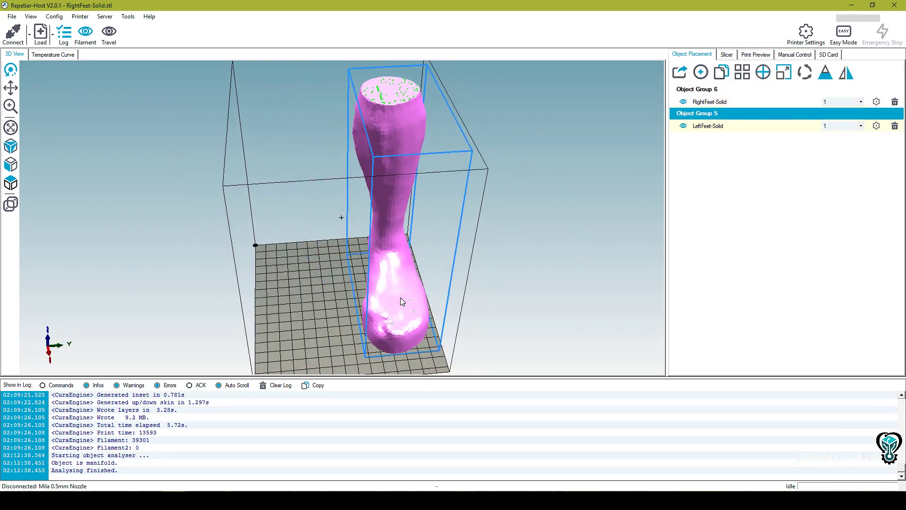
- Scale RightFeet-Solid to the maximum size that fits the print volume, and check both feet on the bed
click(742, 94)
click(783, 72)
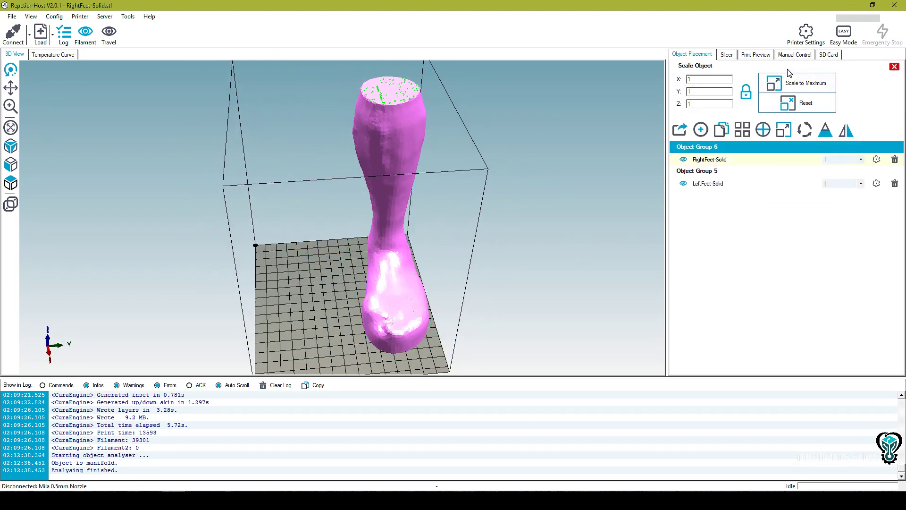
click(767, 84)
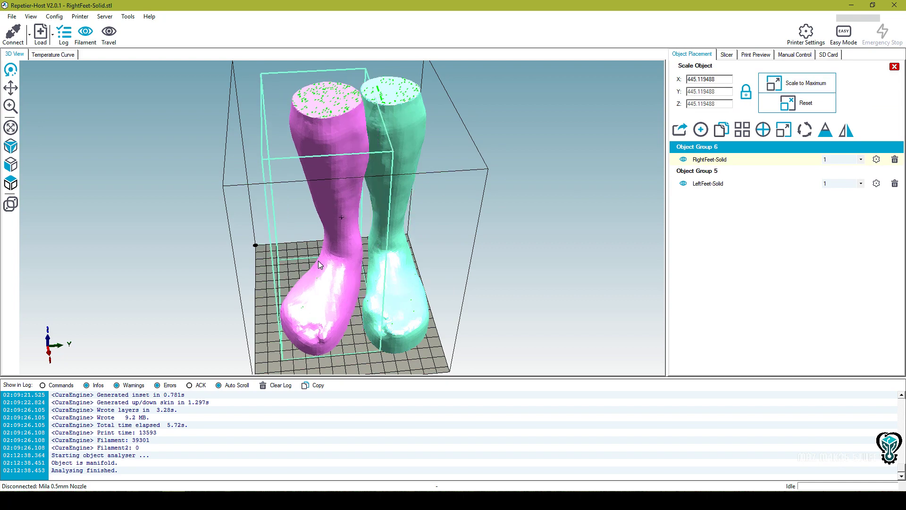
drag(318, 260, 461, 300)
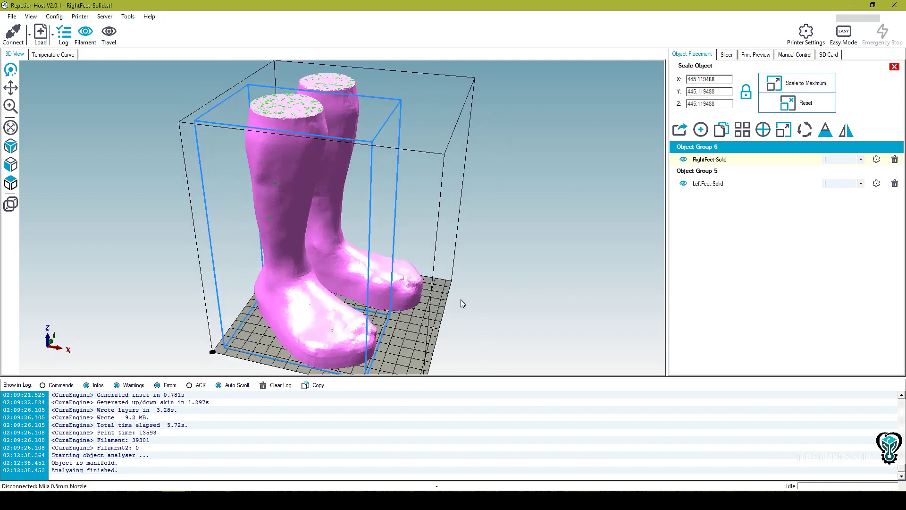
- Slice both feet together with CuraEngine and inspect them from several angles
click(727, 54)
click(747, 80)
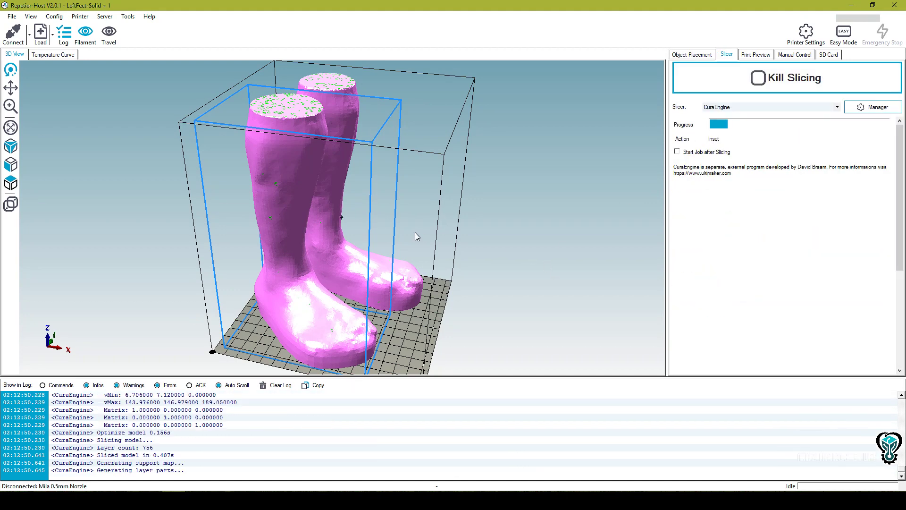
drag(475, 315, 399, 329)
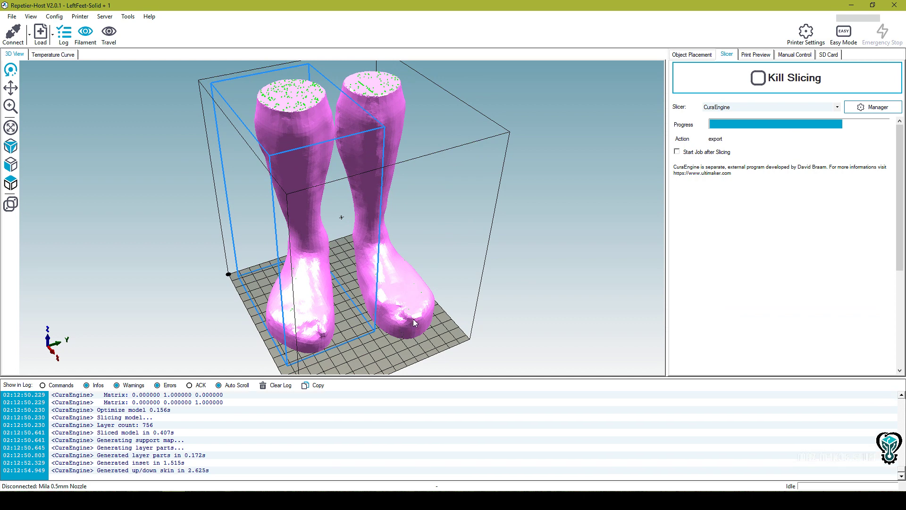
drag(380, 318, 375, 272)
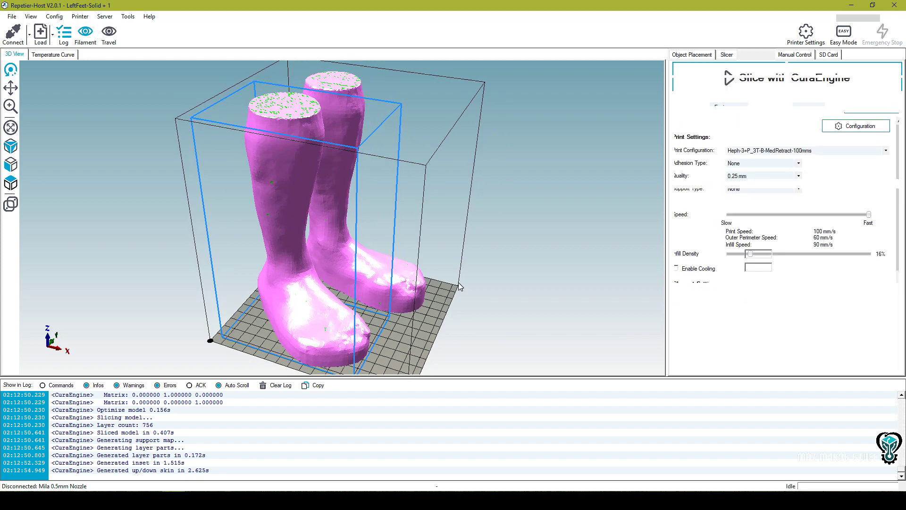
mouse_move(384, 281)
mouse_down()
mouse_move(249, 303)
mouse_move(465, 308)
mouse_move(289, 297)
mouse_up()
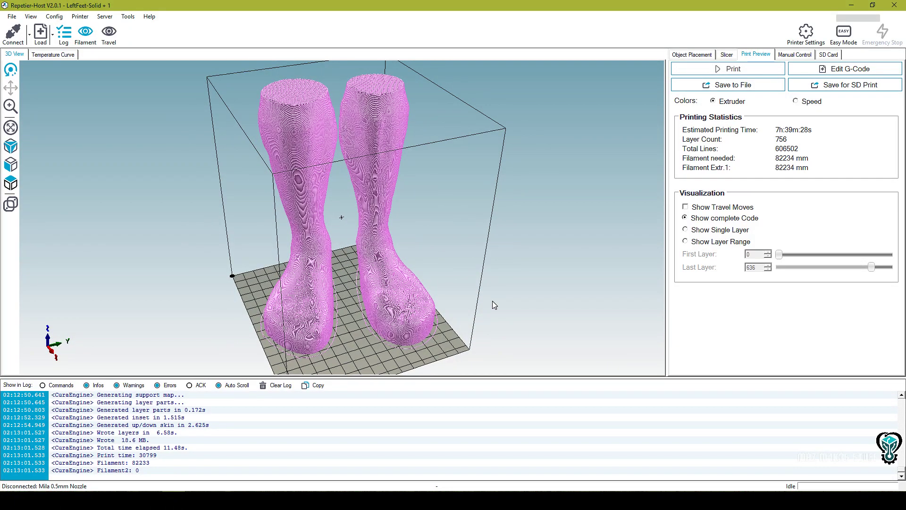